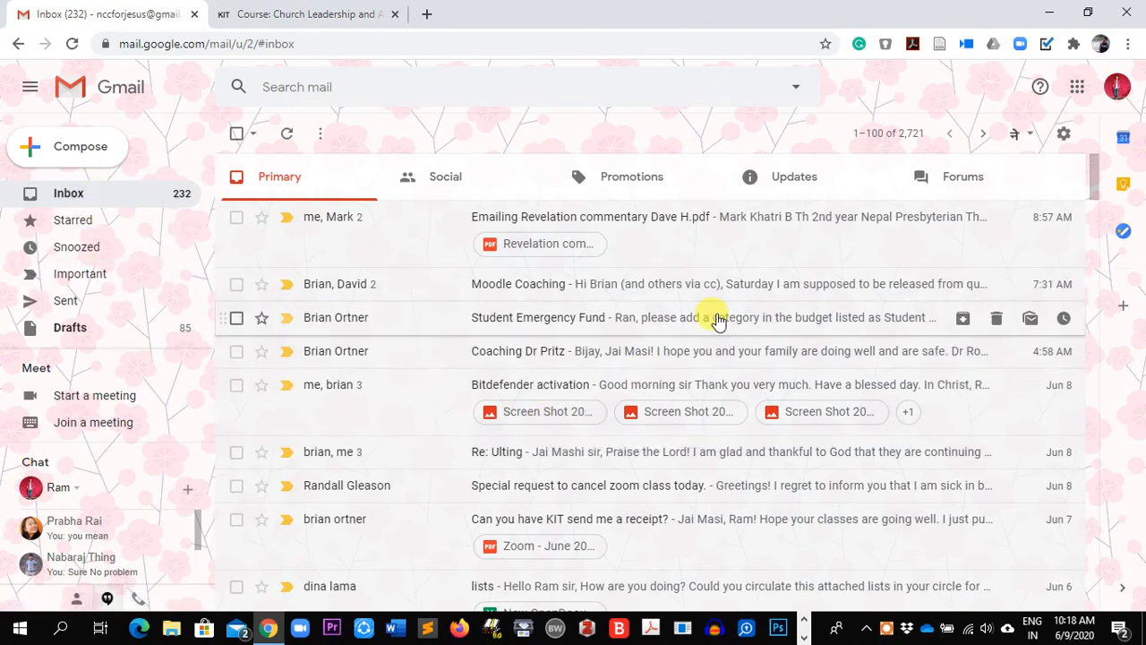
Approve the Zoom account invitation email from Gmail's Updates tab, then close the expired-link page
{"action": "left_click", "coordinate": [797, 186]}
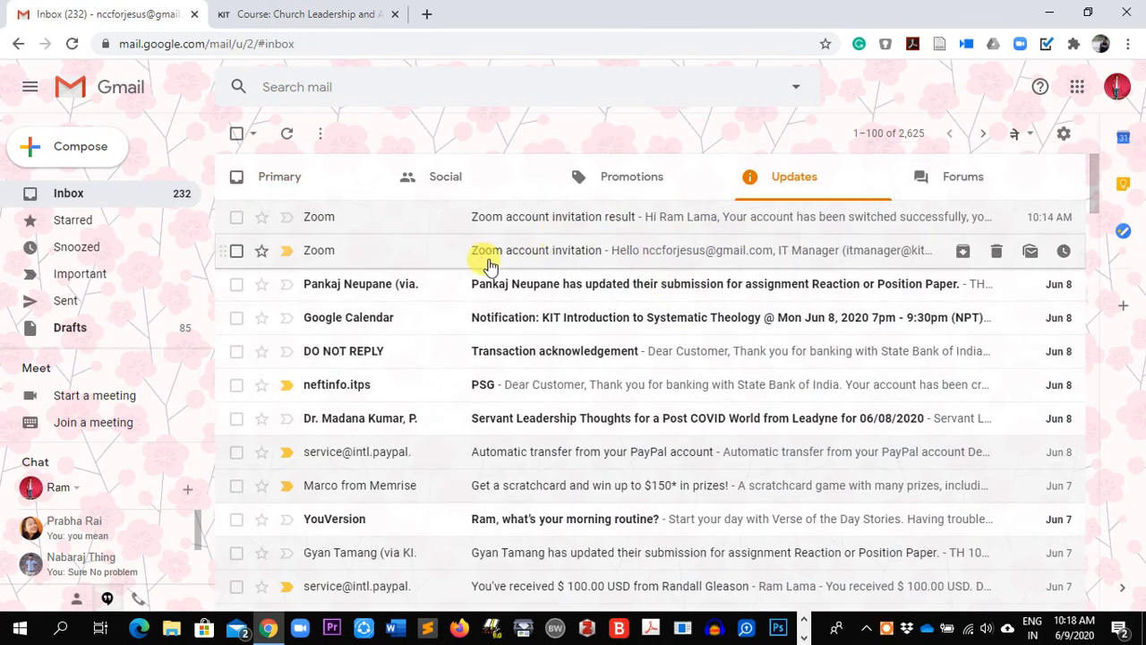
{"action": "left_click", "coordinate": [528, 254]}
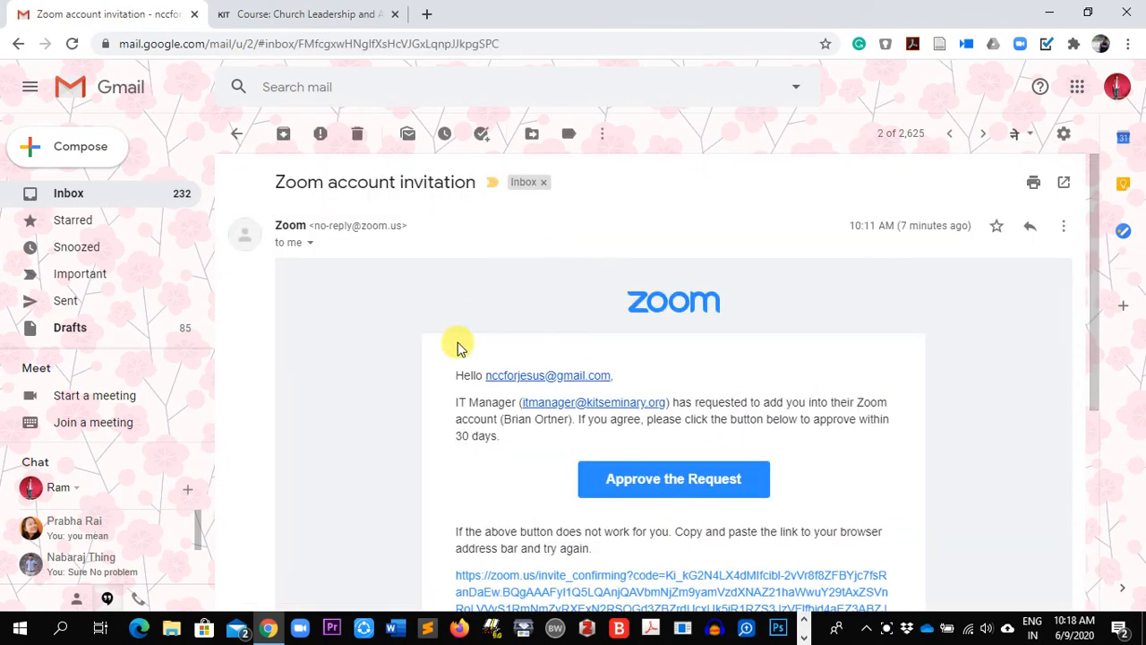
{"action": "scroll", "coordinate": [511, 465], "scroll_direction": "down", "scroll_amount": 1}
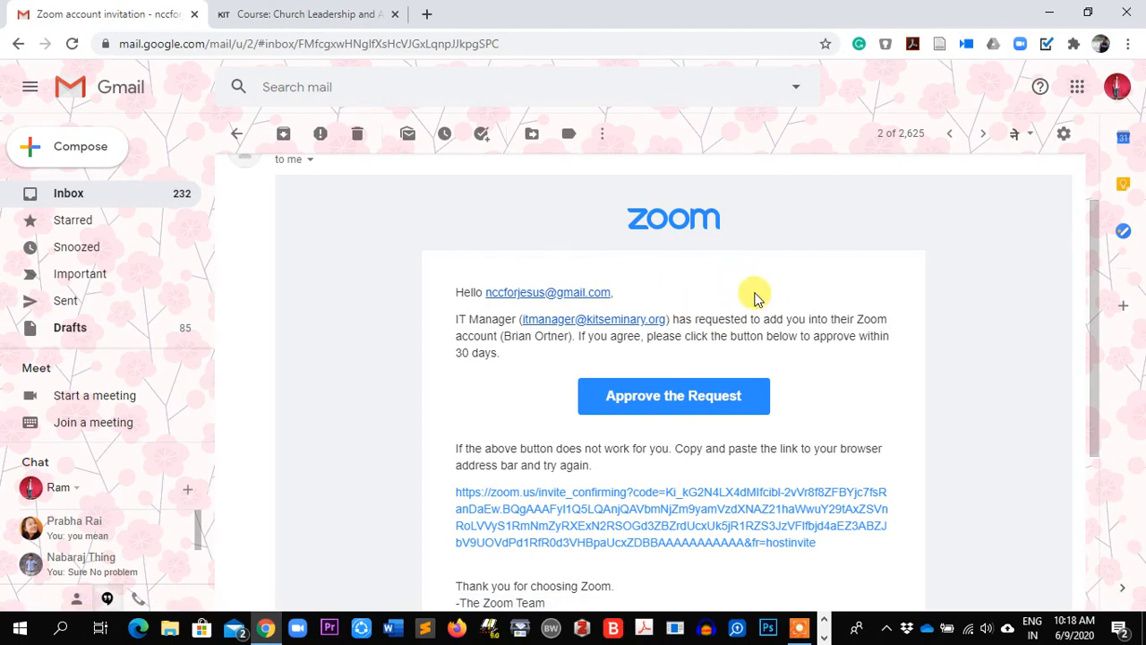
{"action": "left_click", "coordinate": [675, 396]}
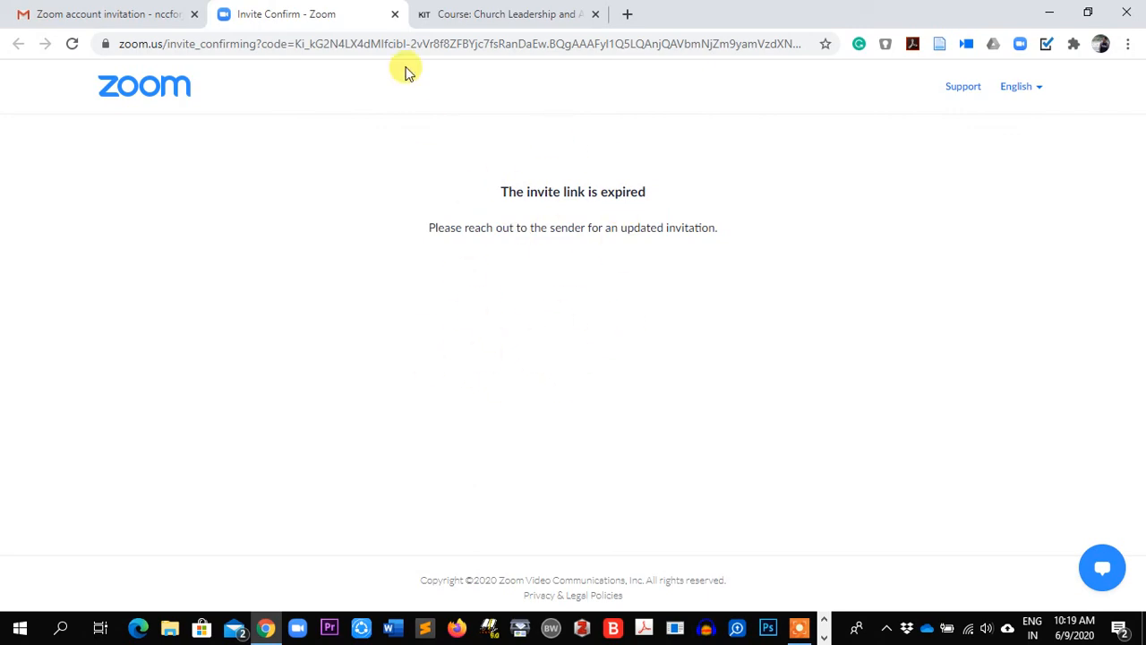
{"action": "left_click", "coordinate": [394, 17]}
Return to the Gmail invitation tab and launch the Zoom desktop app from the taskbar
{"action": "left_click", "coordinate": [296, 13]}
{"action": "left_click", "coordinate": [130, 9]}
{"action": "left_click", "coordinate": [289, 12]}
{"action": "left_click", "coordinate": [105, 14]}
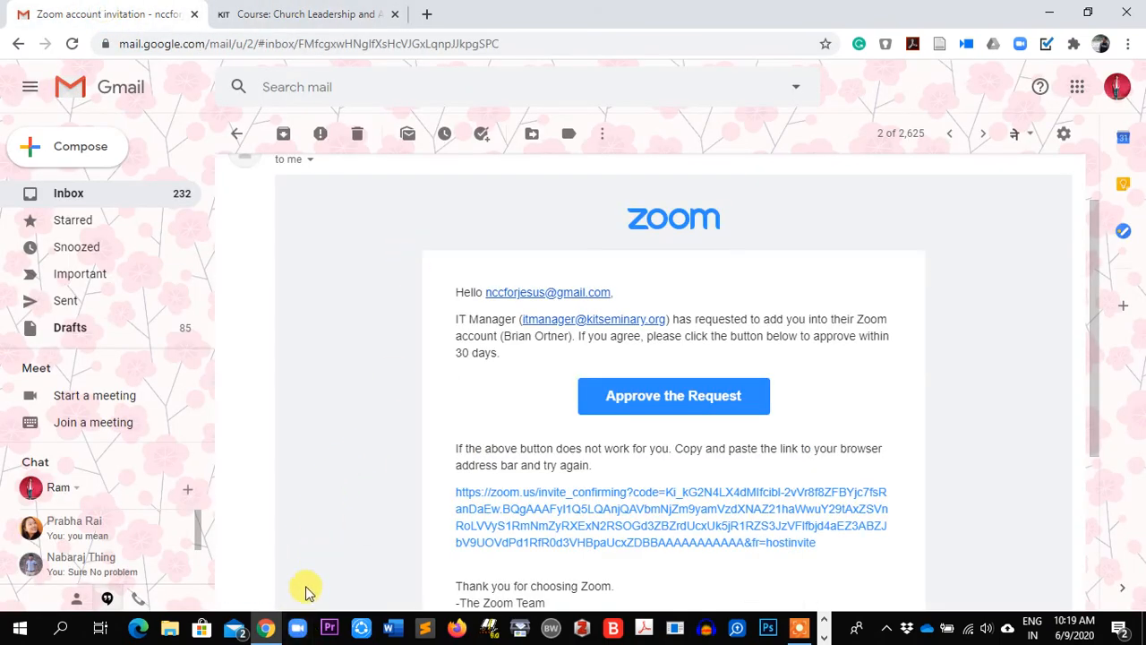
{"action": "left_click", "coordinate": [297, 628]}
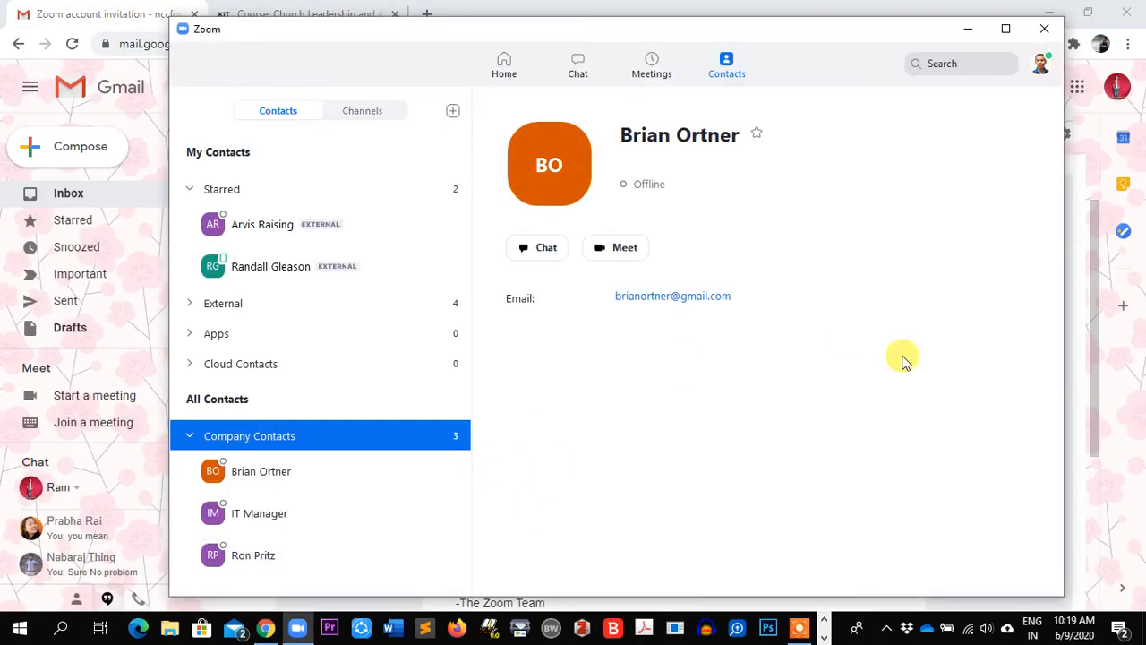
Look through Zoom's Home, profile menu, Meetings and Contacts views, then close the app
{"action": "left_click", "coordinate": [504, 65]}
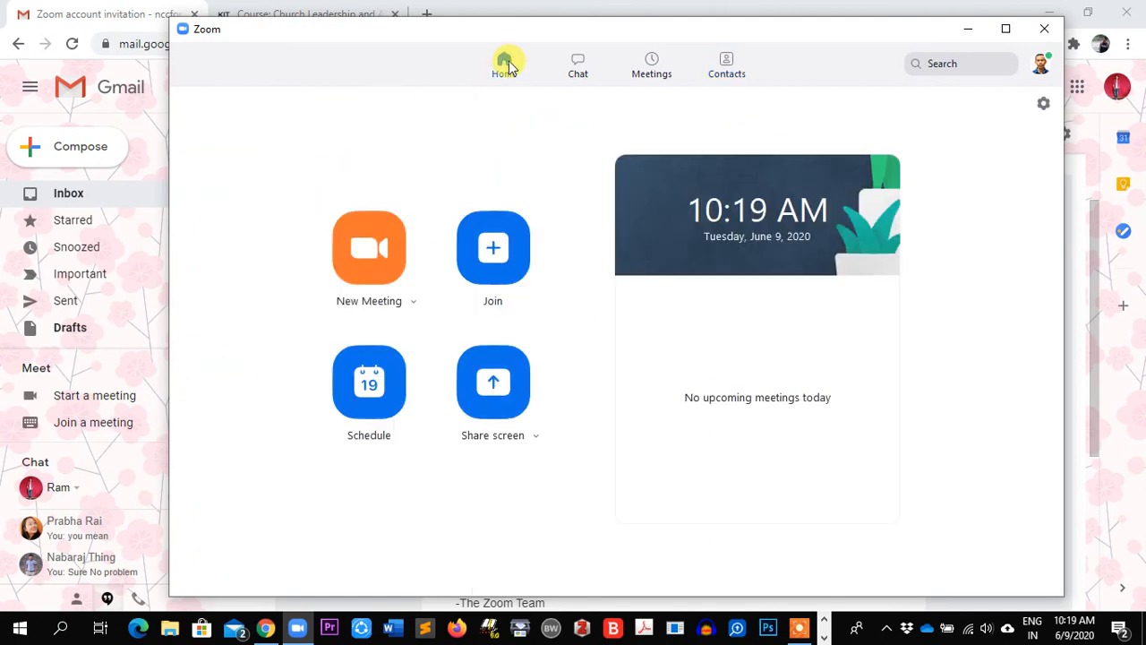
{"action": "left_click", "coordinate": [1039, 64]}
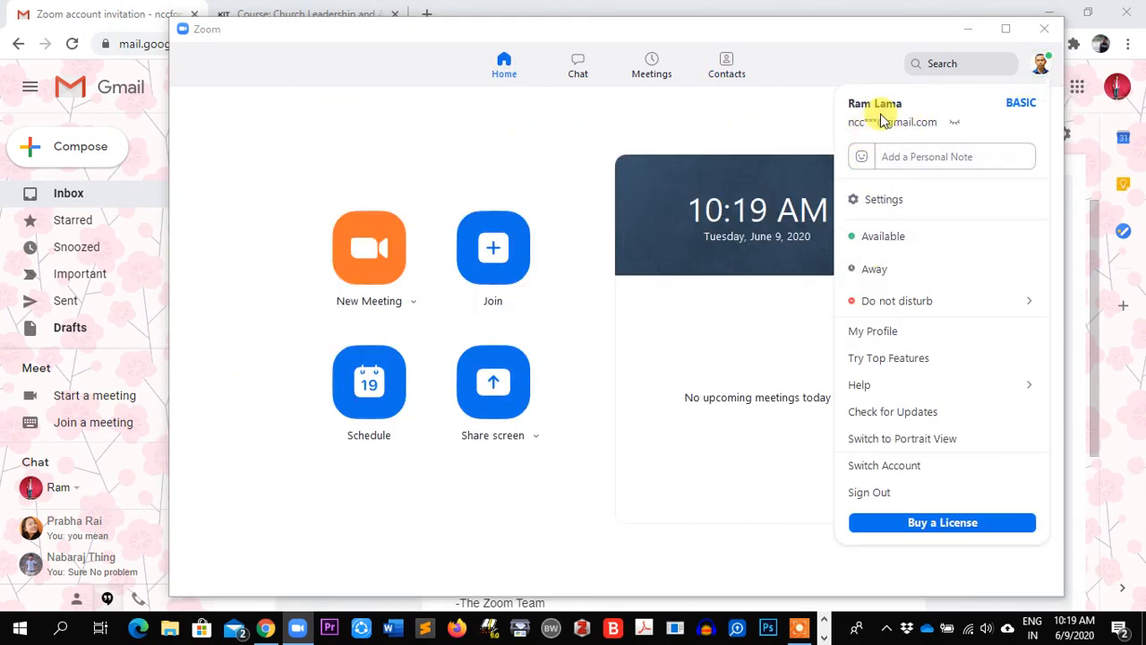
{"action": "left_click", "coordinate": [760, 120]}
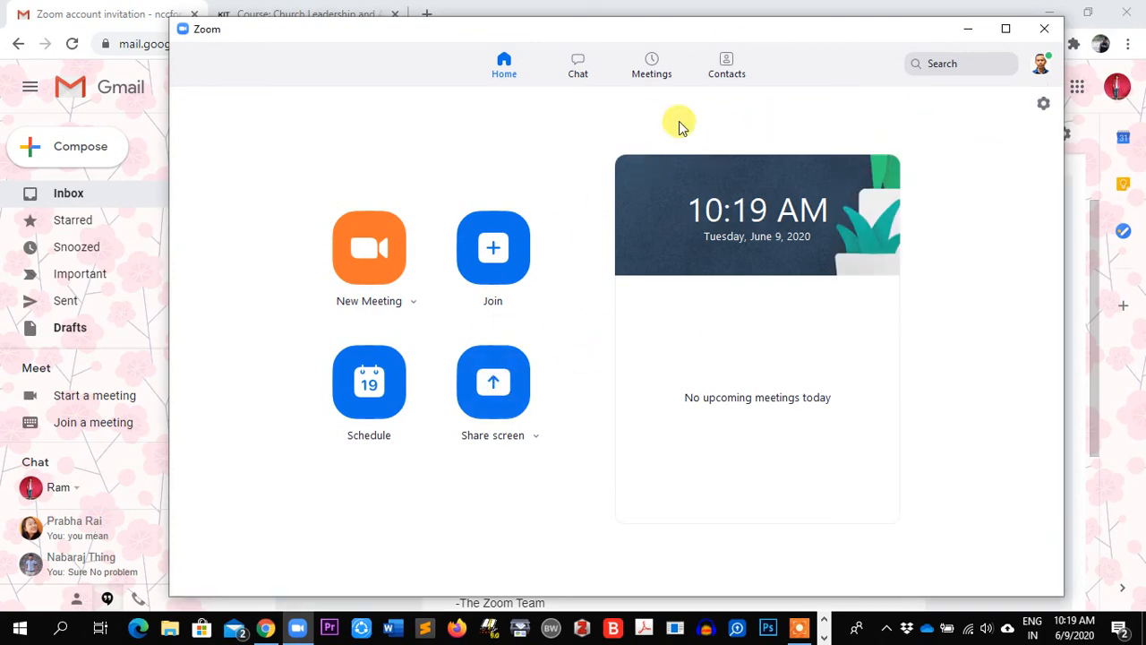
{"action": "left_click", "coordinate": [652, 66]}
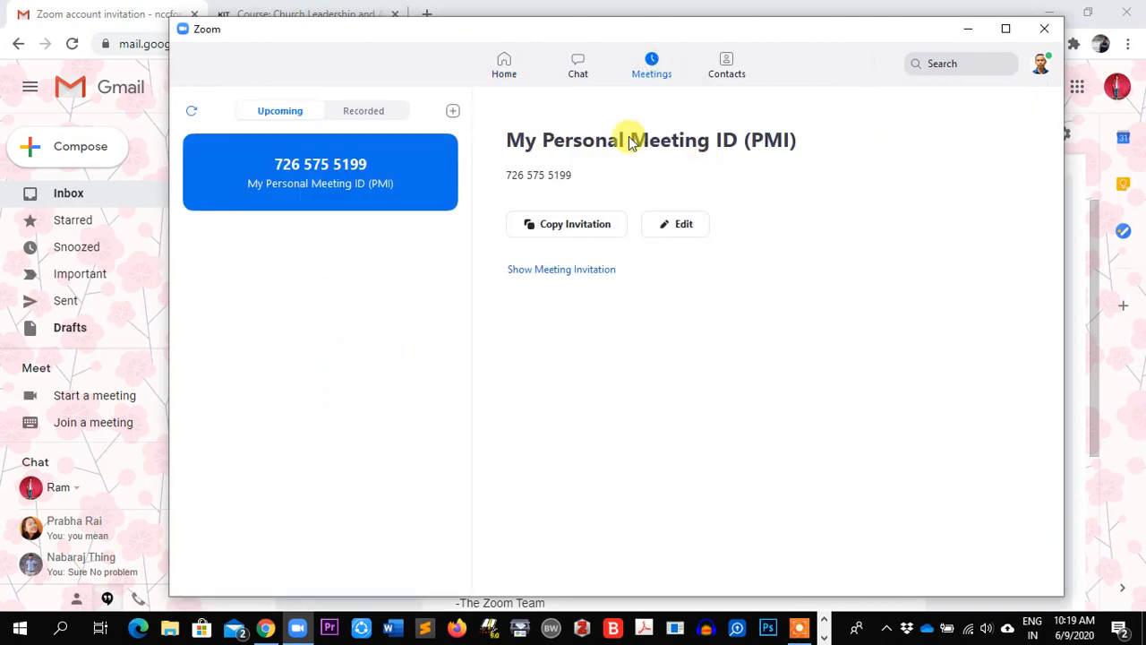
{"action": "left_click", "coordinate": [716, 76]}
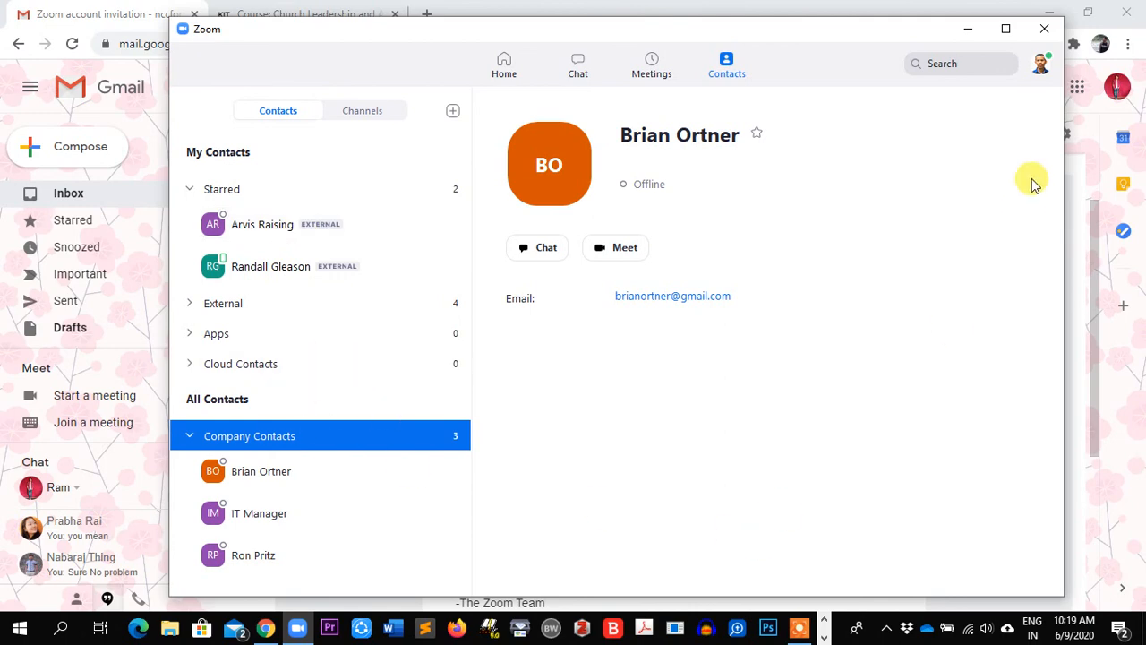
{"action": "left_click", "coordinate": [1044, 29]}
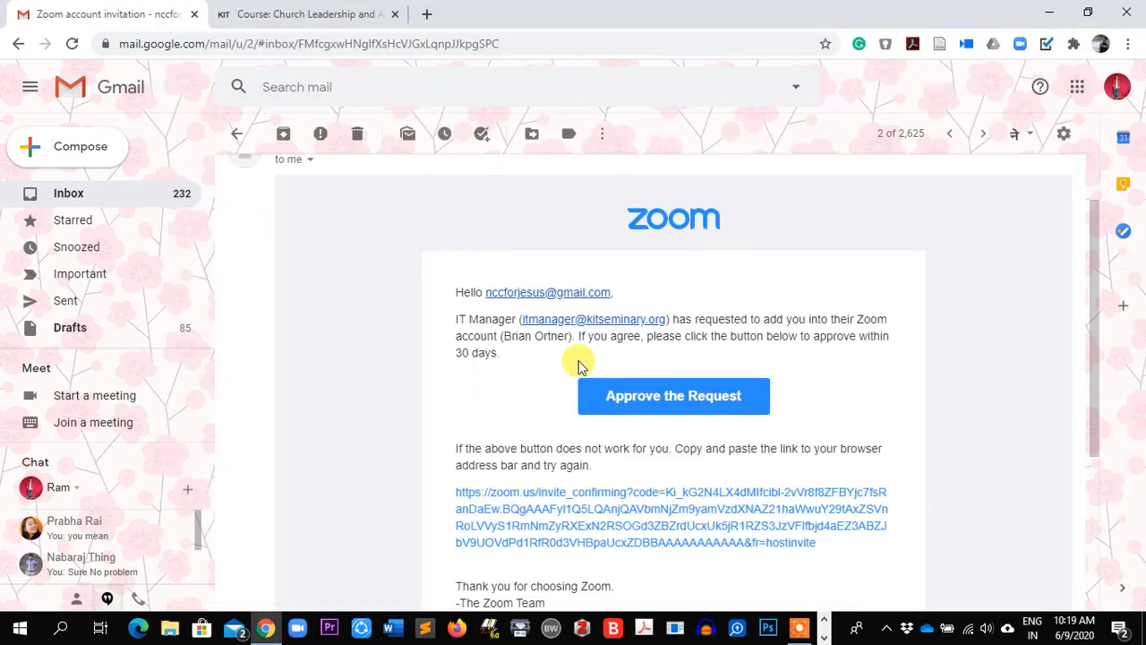
On the Church Leadership and Administration course page, turn editing on
{"action": "left_click", "coordinate": [333, 15]}
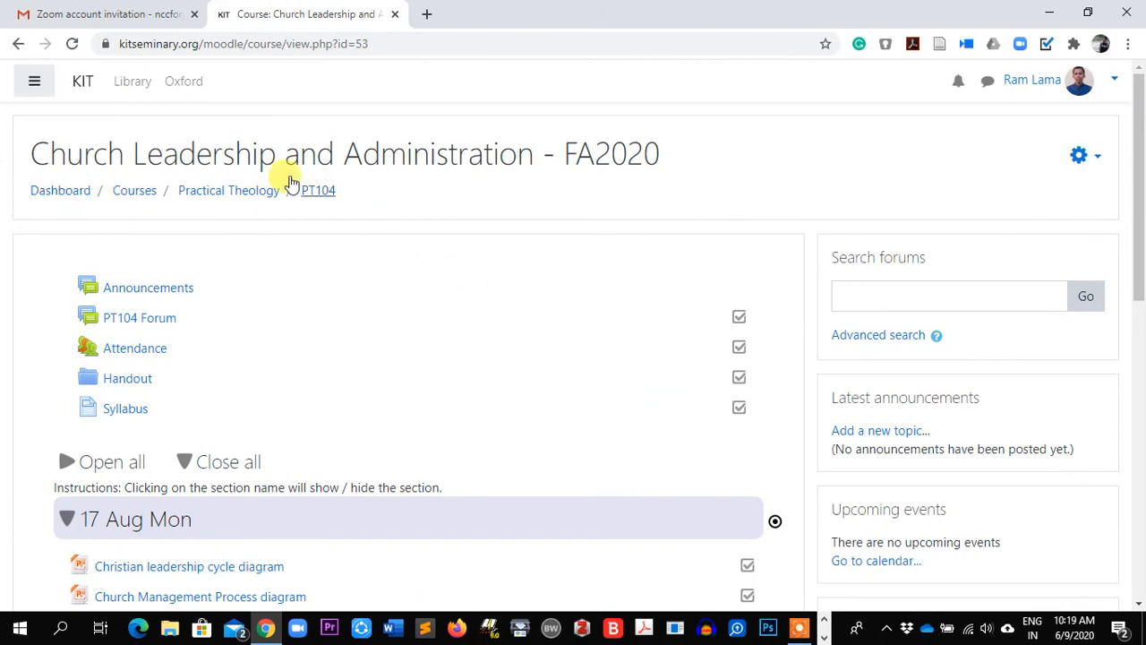
{"action": "scroll", "coordinate": [524, 295], "scroll_direction": "down", "scroll_amount": 1}
{"action": "scroll", "coordinate": [528, 310], "scroll_direction": "up", "scroll_amount": 1}
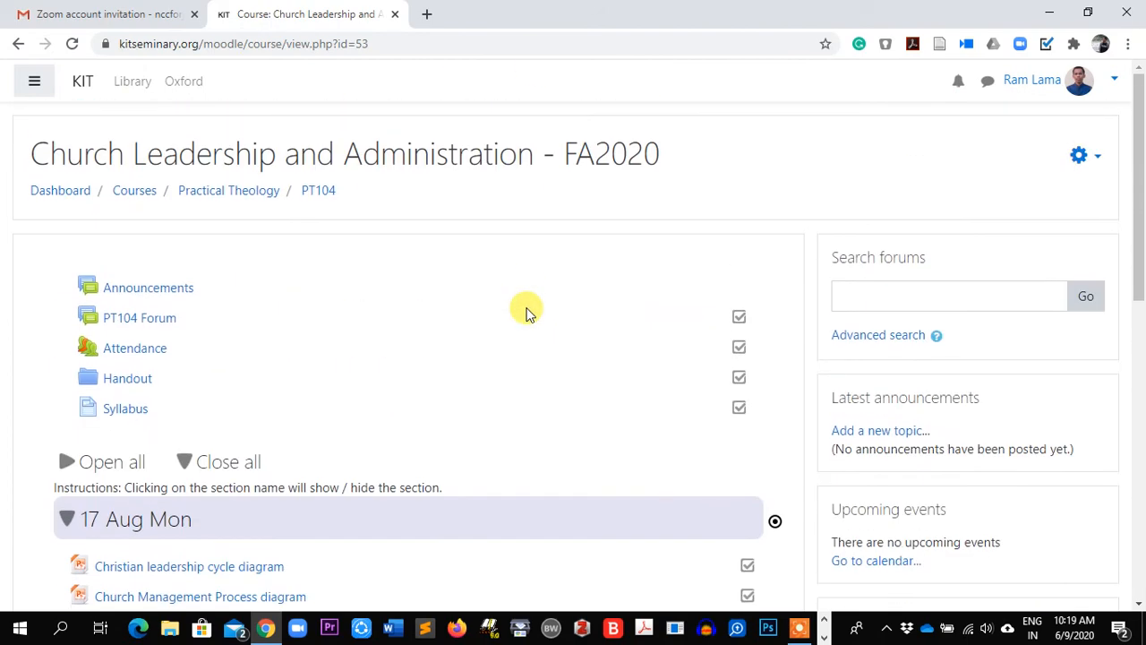
{"action": "scroll", "coordinate": [484, 452], "scroll_direction": "down", "scroll_amount": 1}
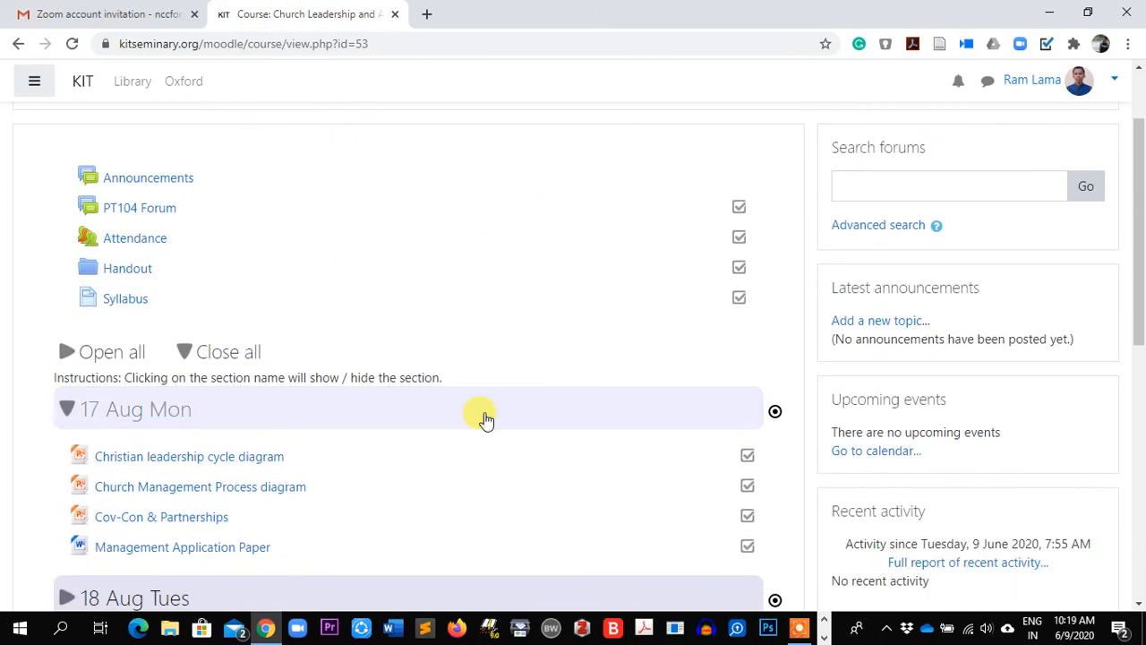
{"action": "scroll", "coordinate": [483, 415], "scroll_direction": "up", "scroll_amount": 1}
{"action": "scroll", "coordinate": [483, 412], "scroll_direction": "down", "scroll_amount": 2}
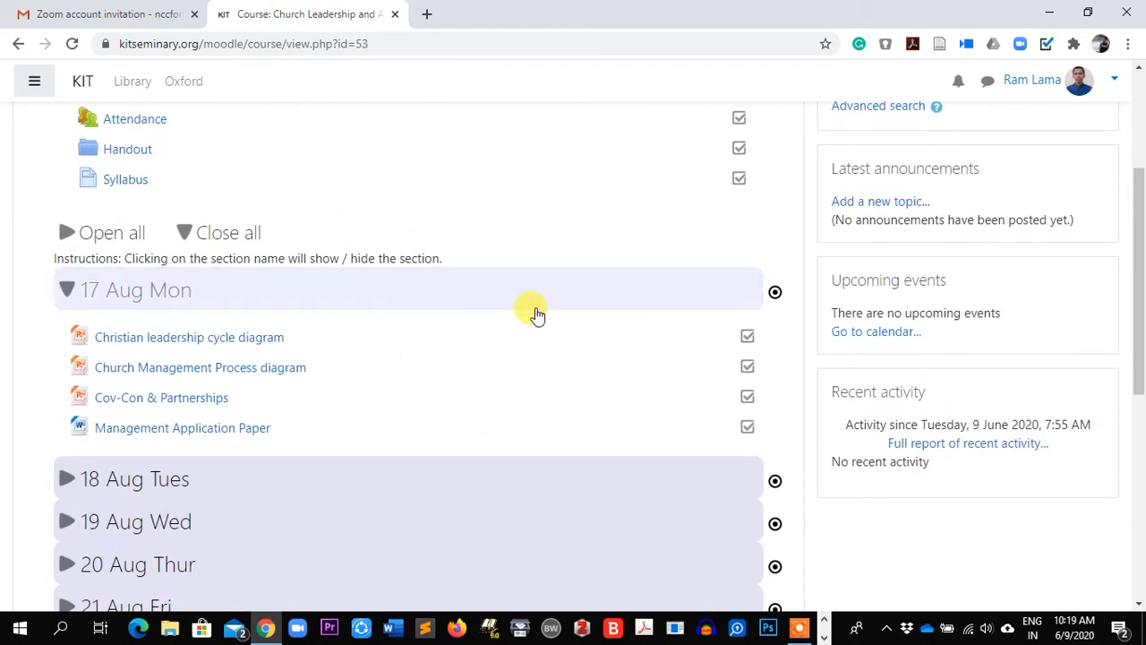
{"action": "scroll", "coordinate": [534, 313], "scroll_direction": "up", "scroll_amount": 2}
{"action": "left_click", "coordinate": [1098, 157]}
{"action": "left_click", "coordinate": [974, 190]}
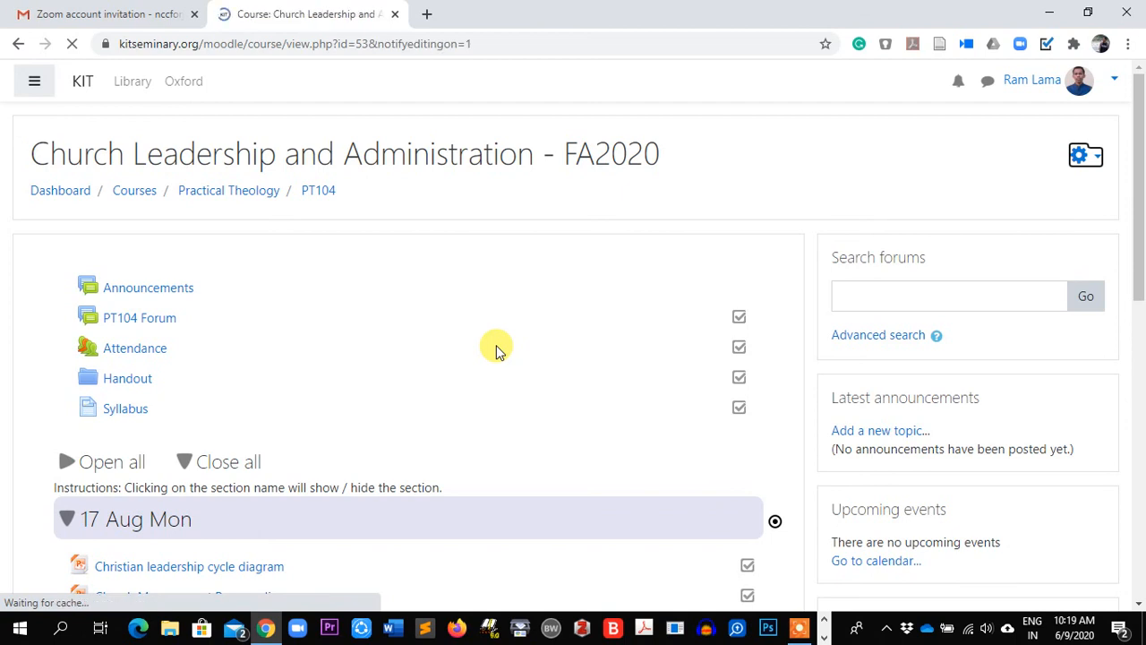
Add a Zoom meeting activity to the top course section
{"action": "scroll", "coordinate": [496, 349], "scroll_direction": "down", "scroll_amount": 2}
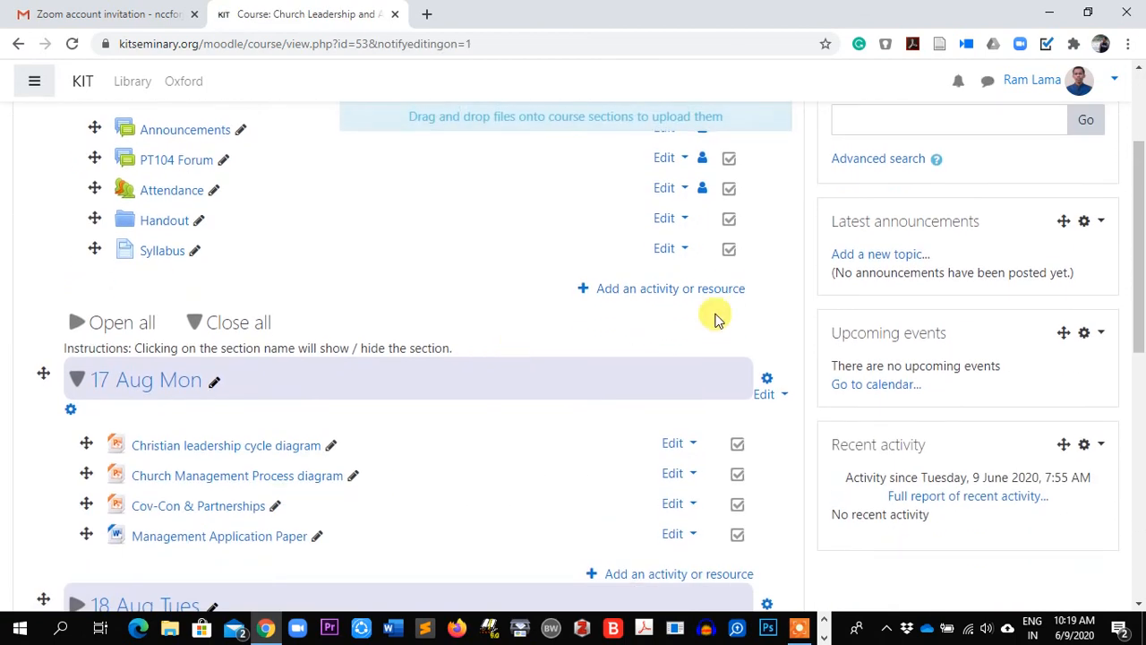
{"action": "left_click", "coordinate": [679, 291]}
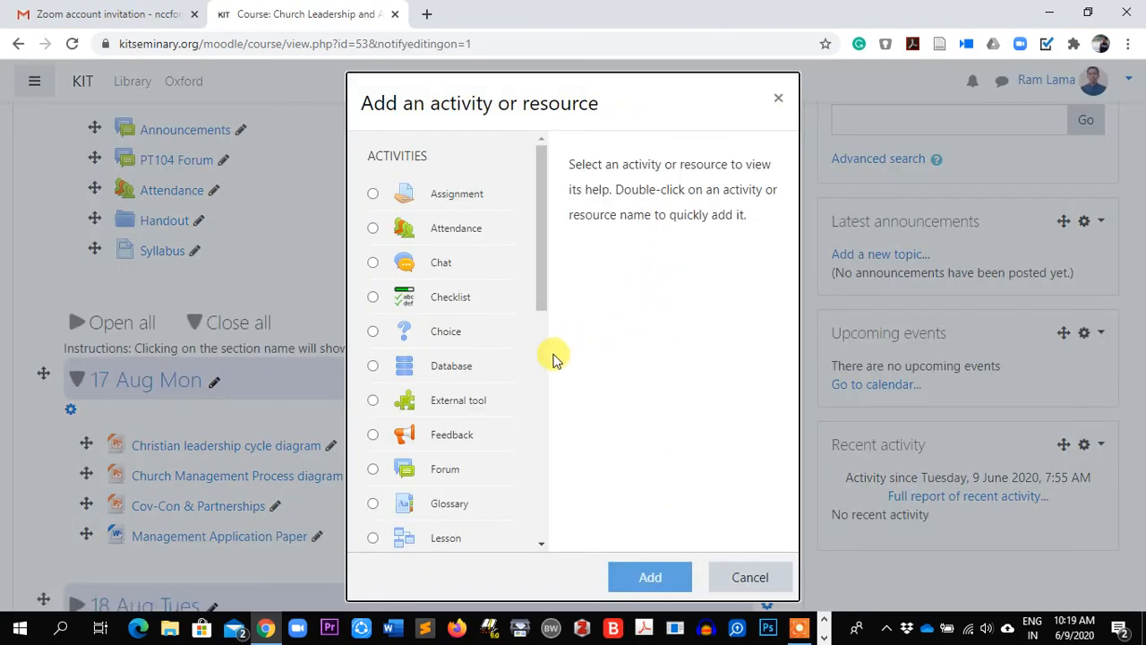
{"action": "left_click_drag", "start_coordinate": [542, 282], "coordinate": [539, 501]}
{"action": "left_click", "coordinate": [372, 299]}
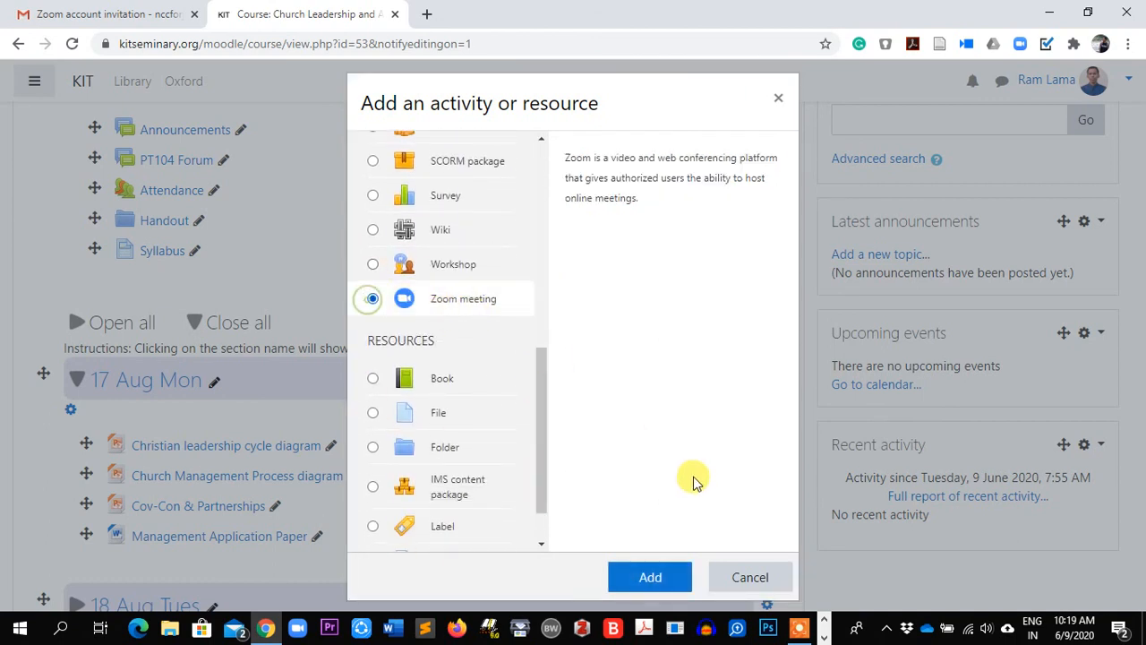
{"action": "left_click", "coordinate": [652, 578]}
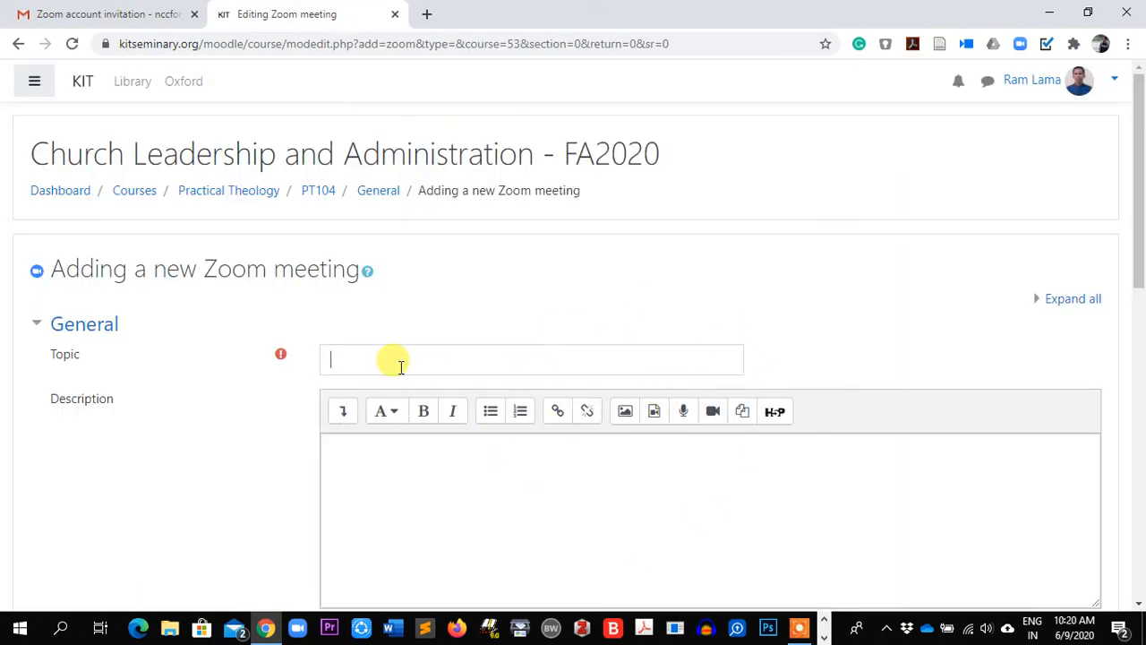
Title the meeting 'First Zoom Class', show its description on the course page, and add the 3:00 PM start note
{"action": "left_click", "coordinate": [398, 362]}
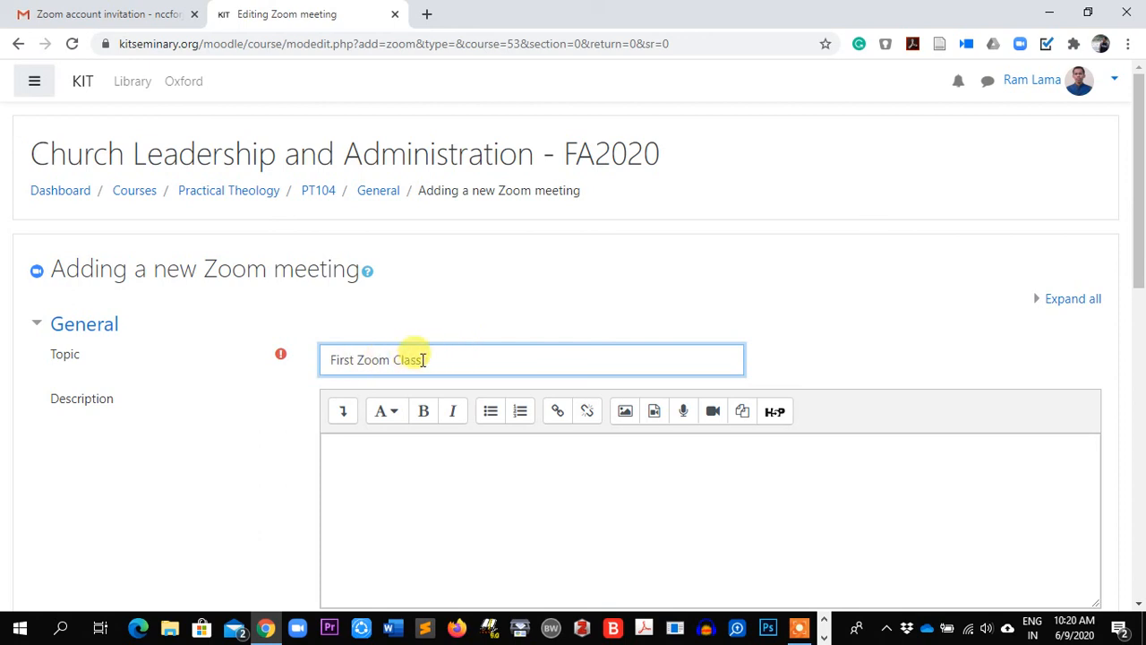
{"action": "scroll", "coordinate": [385, 488], "scroll_direction": "down", "scroll_amount": 1}
{"action": "scroll", "coordinate": [390, 495], "scroll_direction": "down", "scroll_amount": 1}
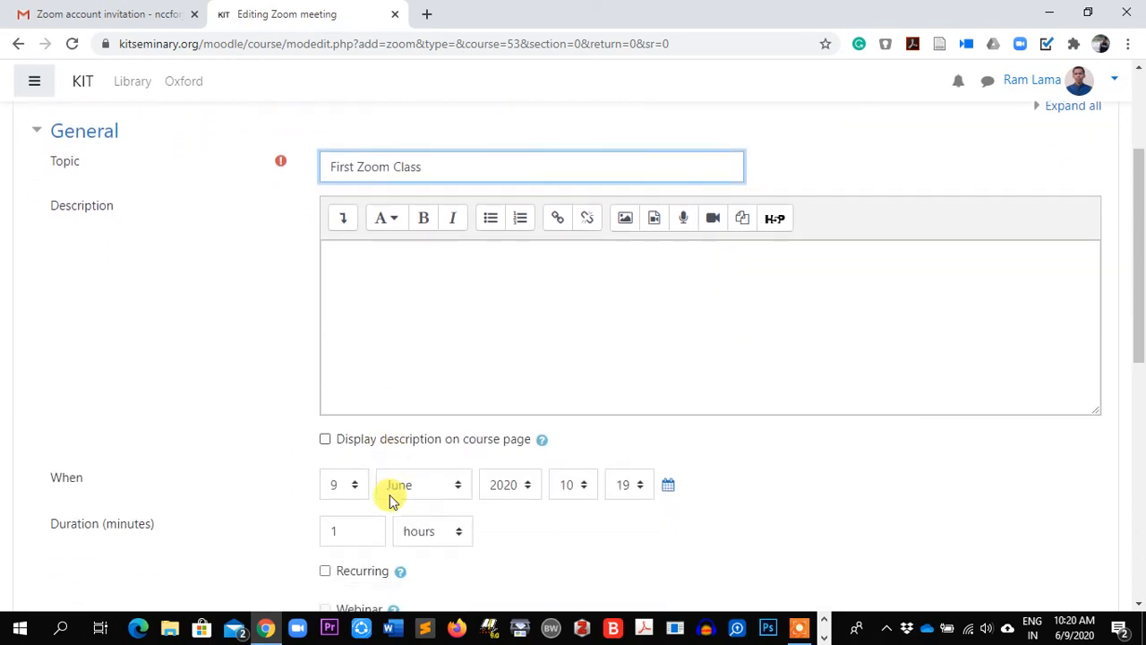
{"action": "left_click", "coordinate": [330, 432]}
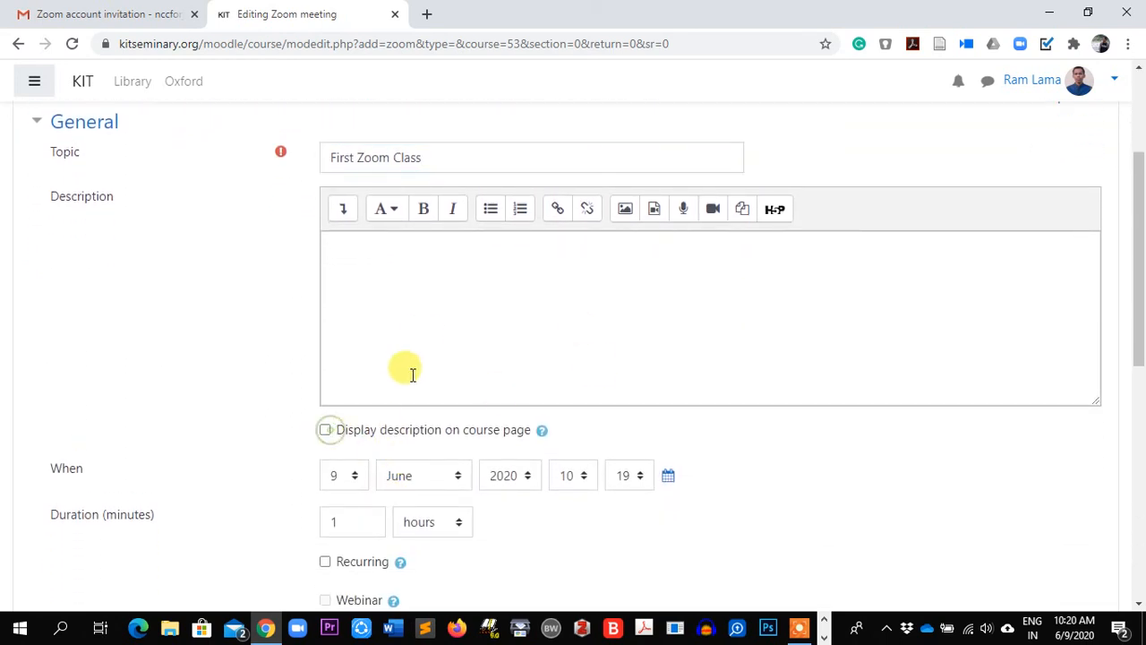
{"action": "left_click", "coordinate": [327, 431]}
{"action": "left_click", "coordinate": [377, 274]}
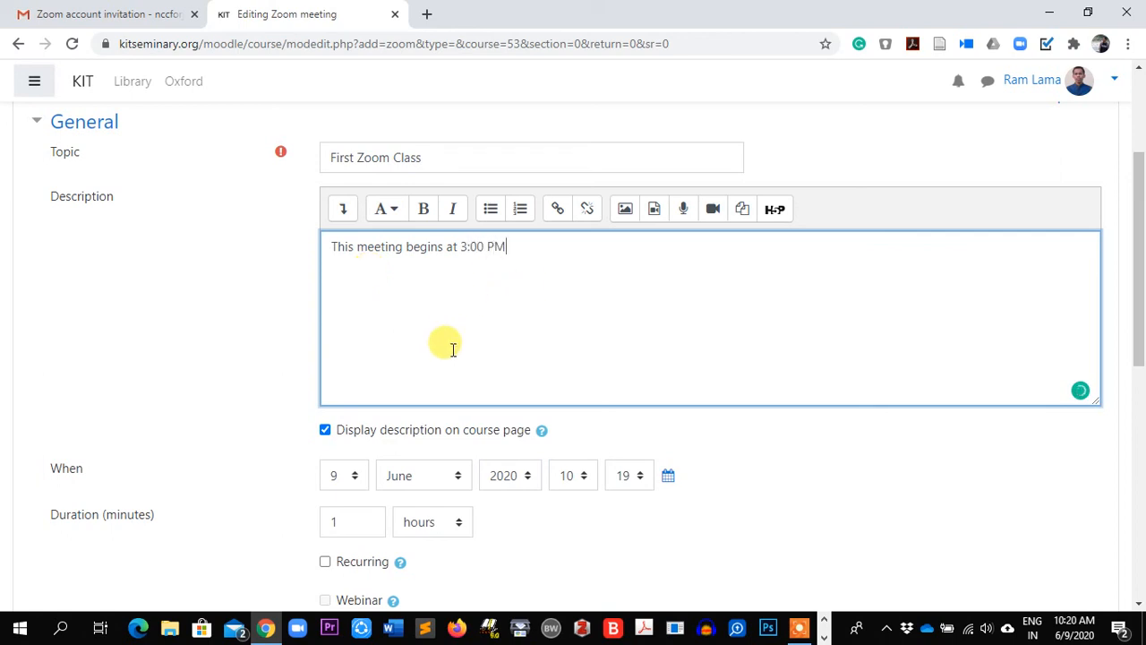
{"action": "scroll", "coordinate": [445, 343], "scroll_direction": "down", "scroll_amount": 1}
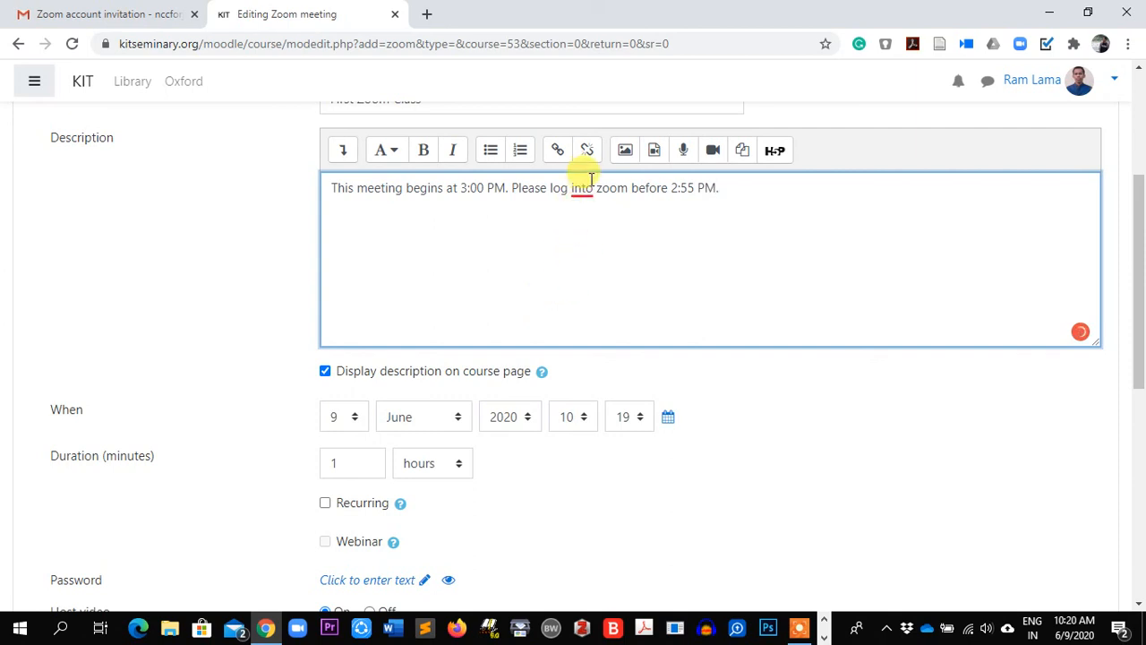
Accept the spelling fix in the description and set the meeting day to 10 June 2020
{"action": "mouse_move", "coordinate": [582, 188]}
{"action": "left_click", "coordinate": [591, 245]}
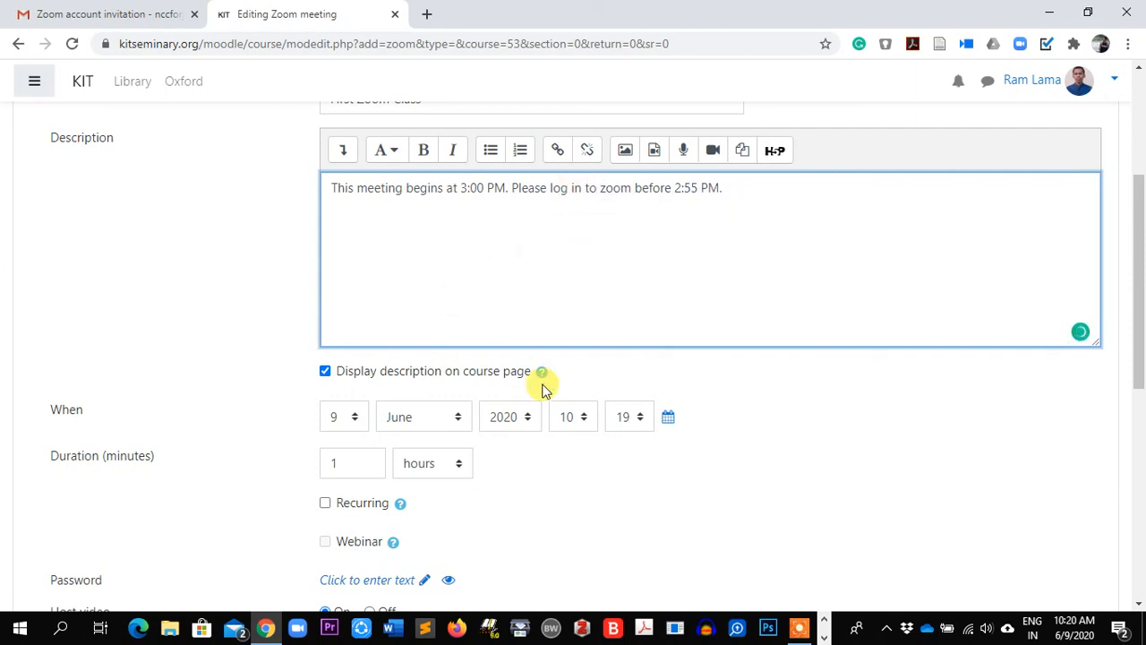
{"action": "scroll", "coordinate": [618, 268], "scroll_direction": "down", "scroll_amount": 1}
{"action": "scroll", "coordinate": [596, 256], "scroll_direction": "down", "scroll_amount": 1}
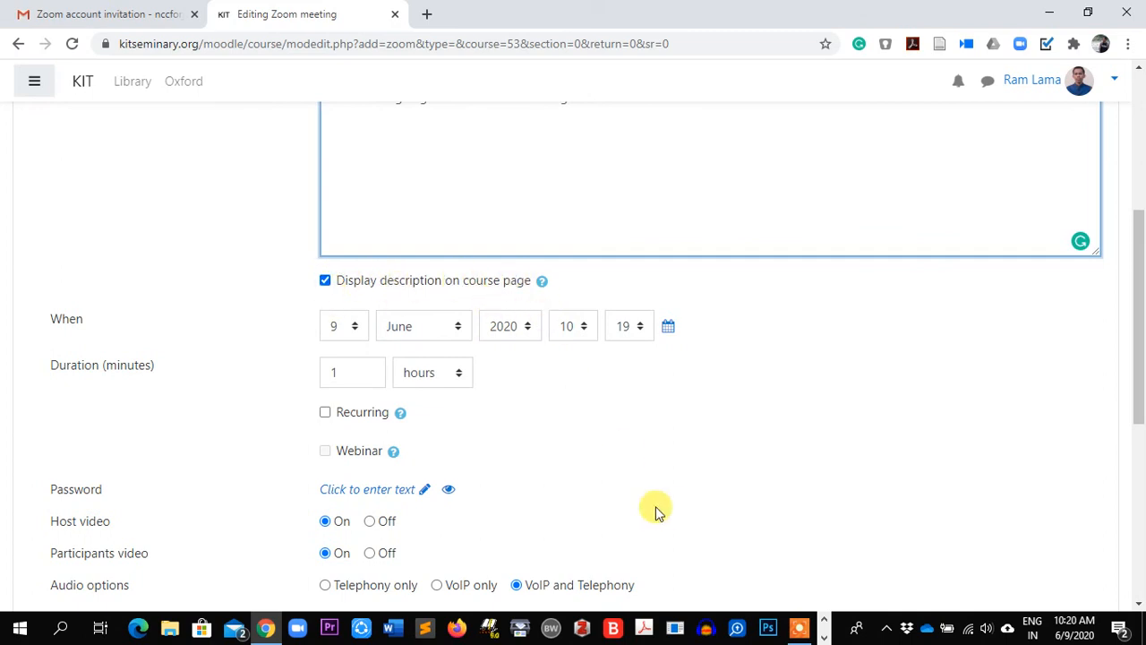
{"action": "left_click", "coordinate": [356, 327]}
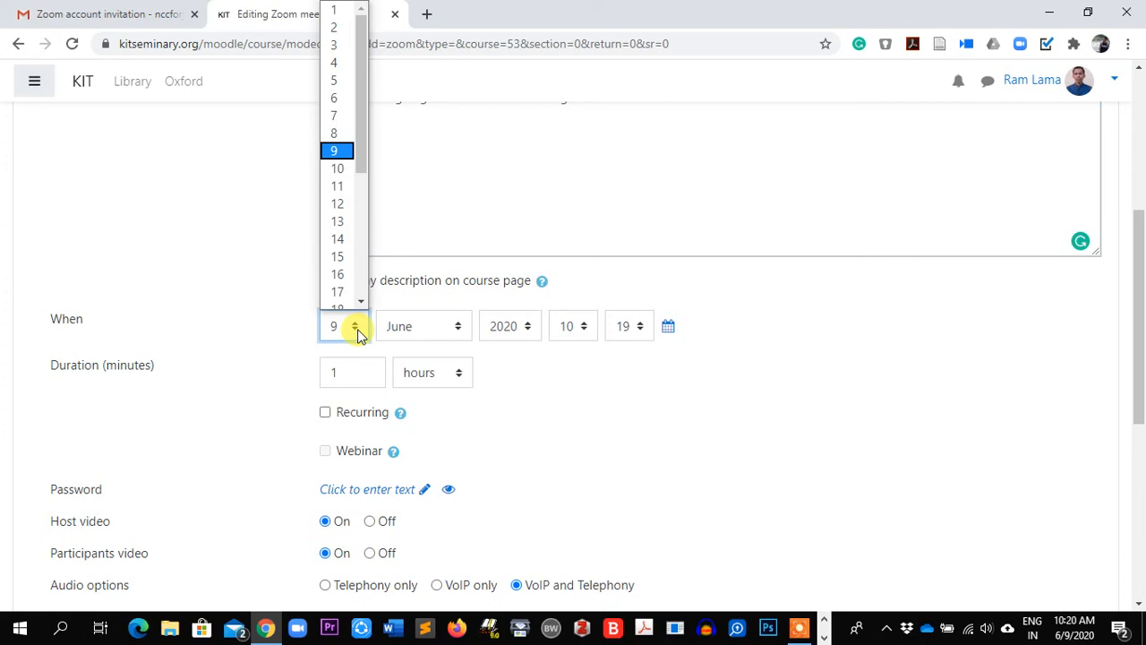
{"action": "left_click", "coordinate": [338, 170]}
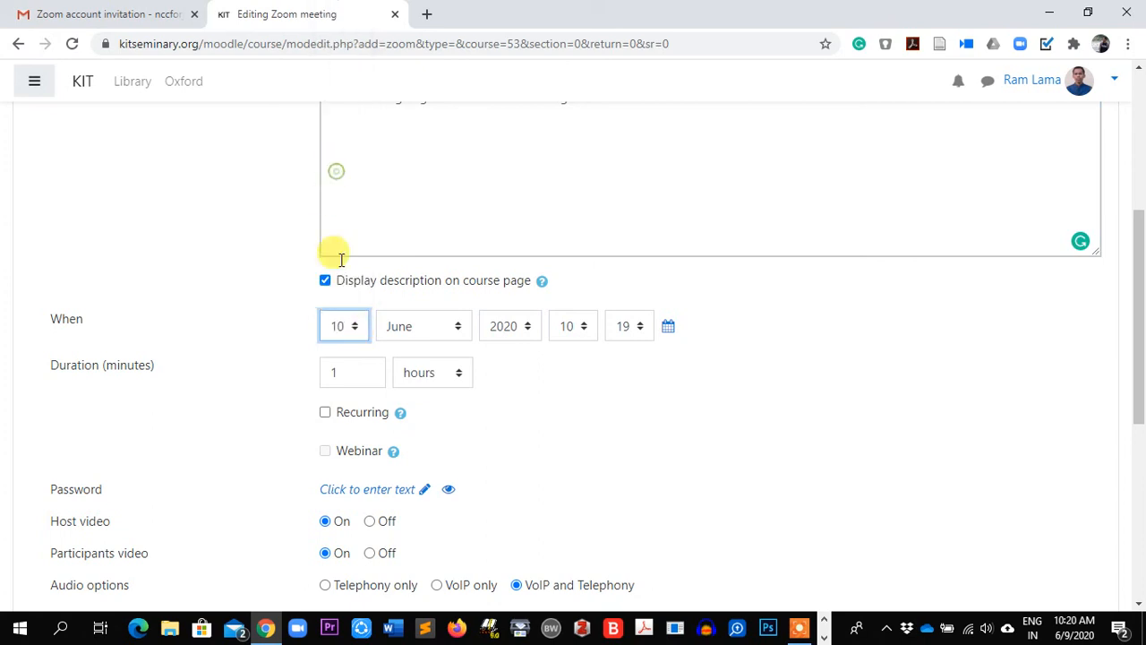
Set the meeting start time to 15:00
{"action": "left_click", "coordinate": [583, 327]}
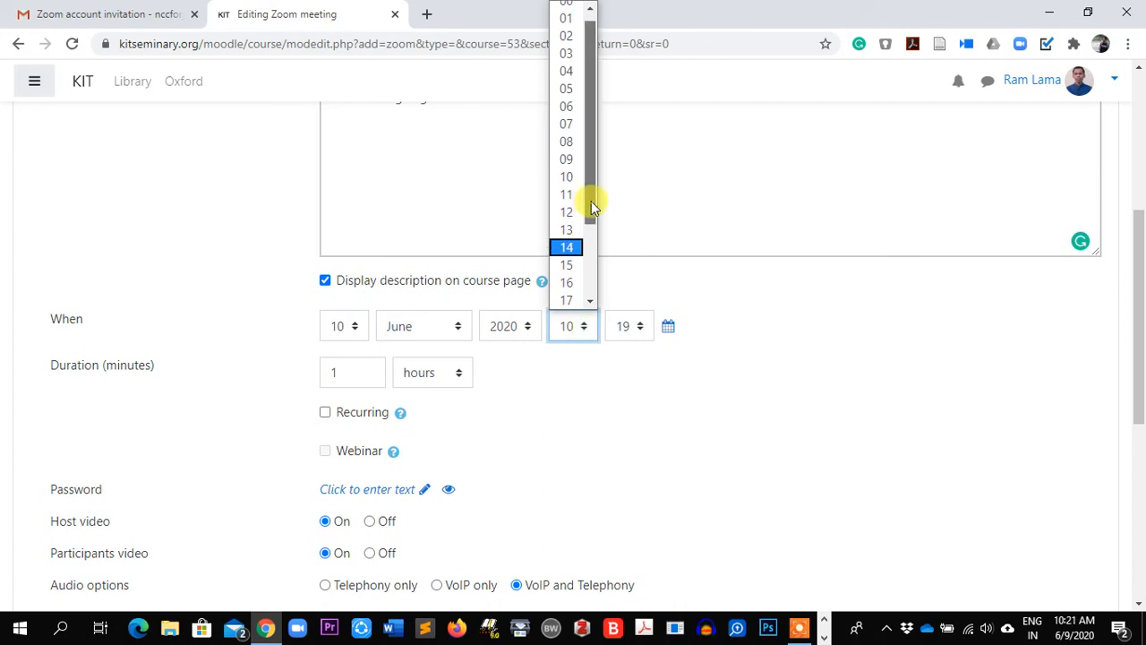
{"action": "left_click", "coordinate": [567, 232]}
{"action": "scroll", "coordinate": [698, 346], "scroll_direction": "up", "scroll_amount": 2}
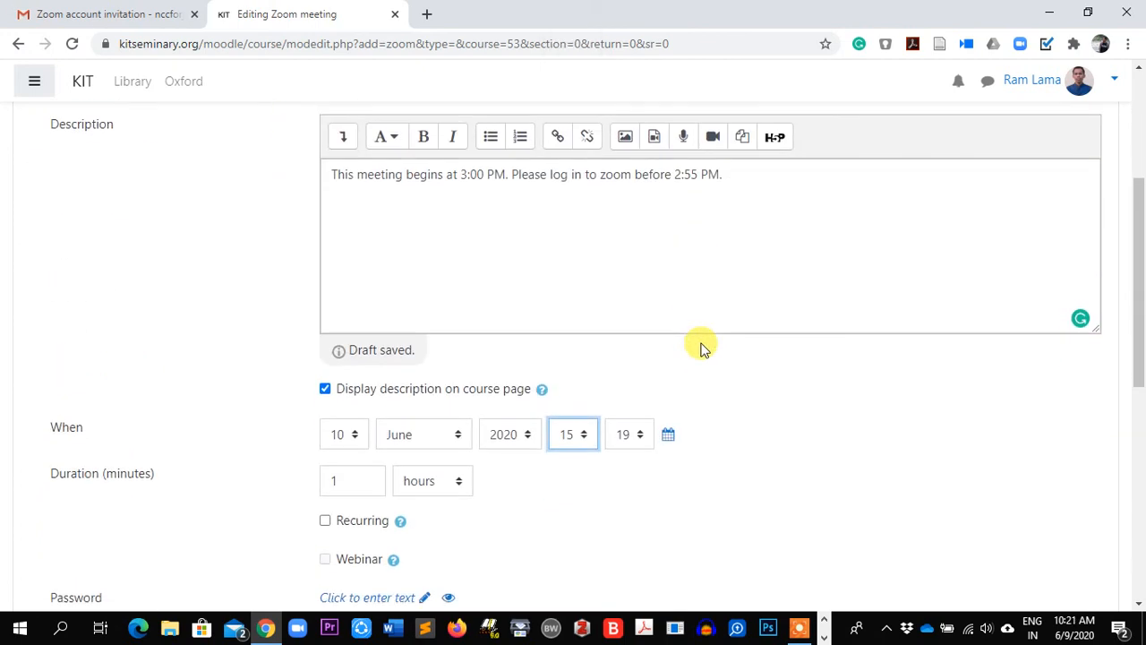
{"action": "scroll", "coordinate": [644, 358], "scroll_direction": "down", "scroll_amount": 1}
{"action": "left_click", "coordinate": [637, 358]}
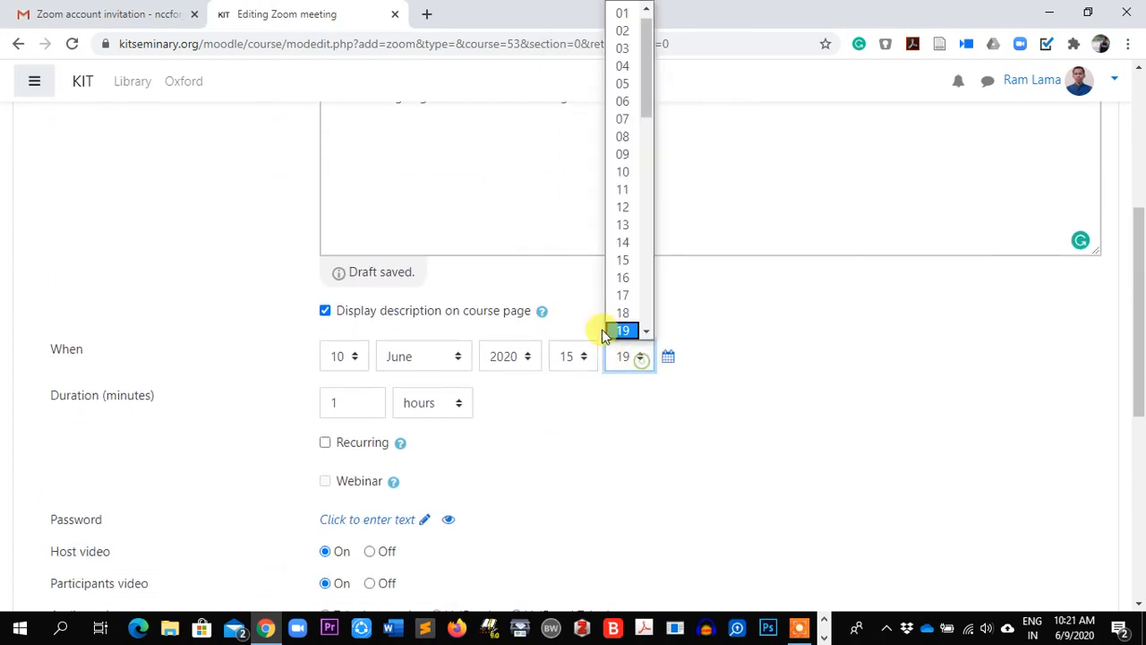
{"action": "left_click_drag", "start_coordinate": [648, 86], "coordinate": [632, 11]}
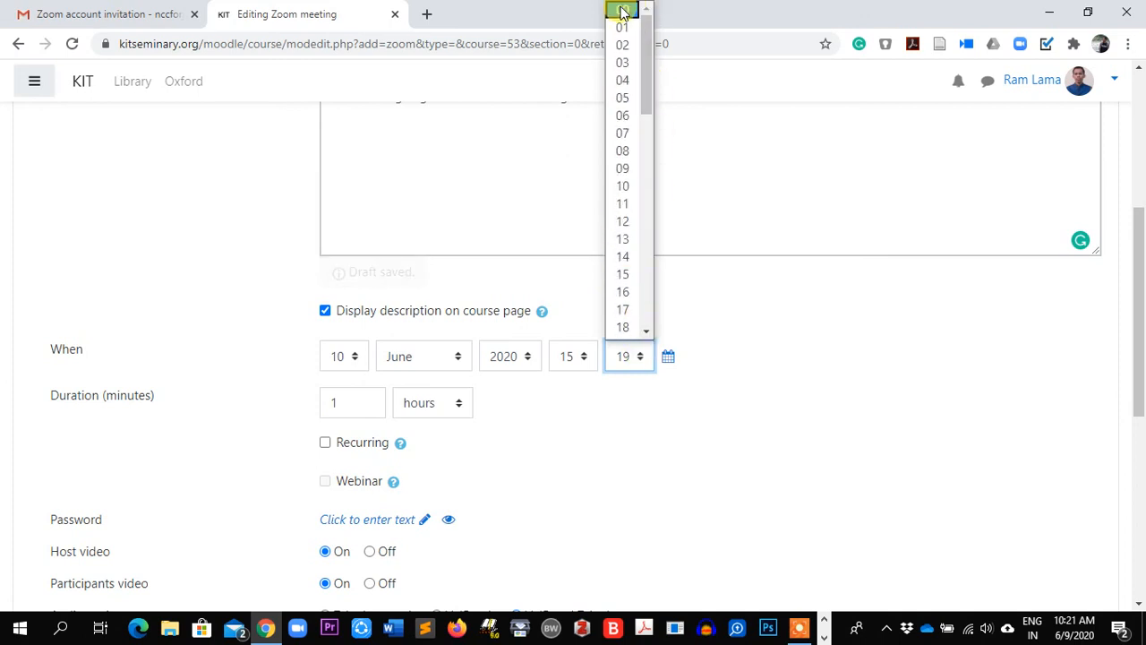
{"action": "left_click", "coordinate": [629, 9]}
Set the duration to 3 hours and read the recurring meeting explanation
{"action": "scroll", "coordinate": [597, 414], "scroll_direction": "down", "scroll_amount": 1}
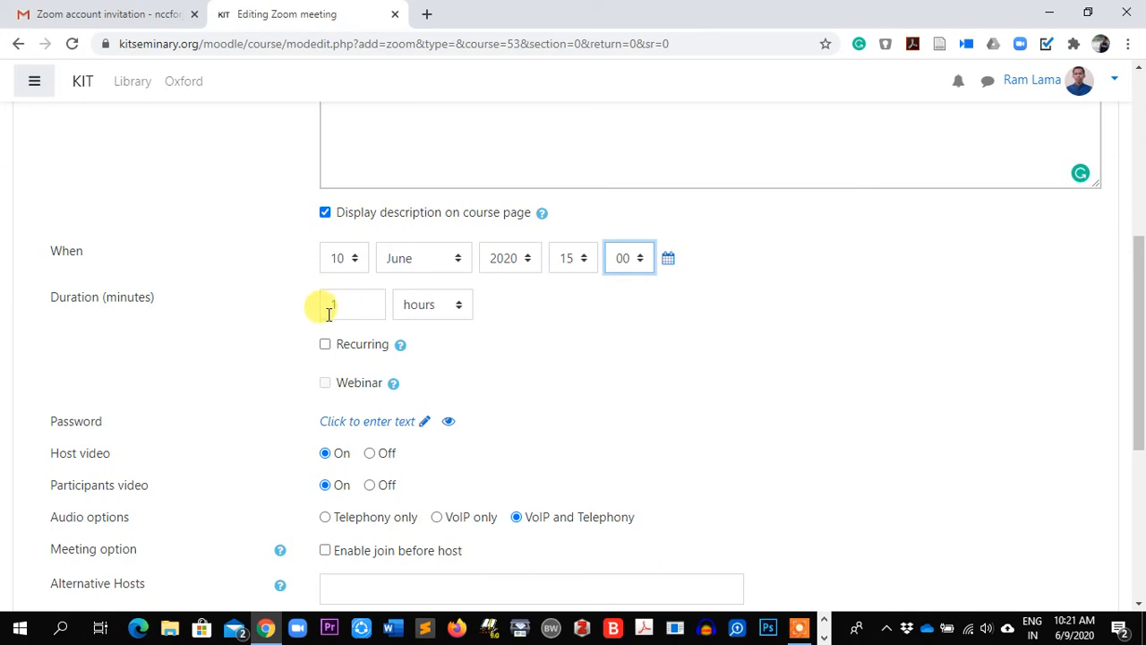
{"action": "left_click", "coordinate": [459, 310]}
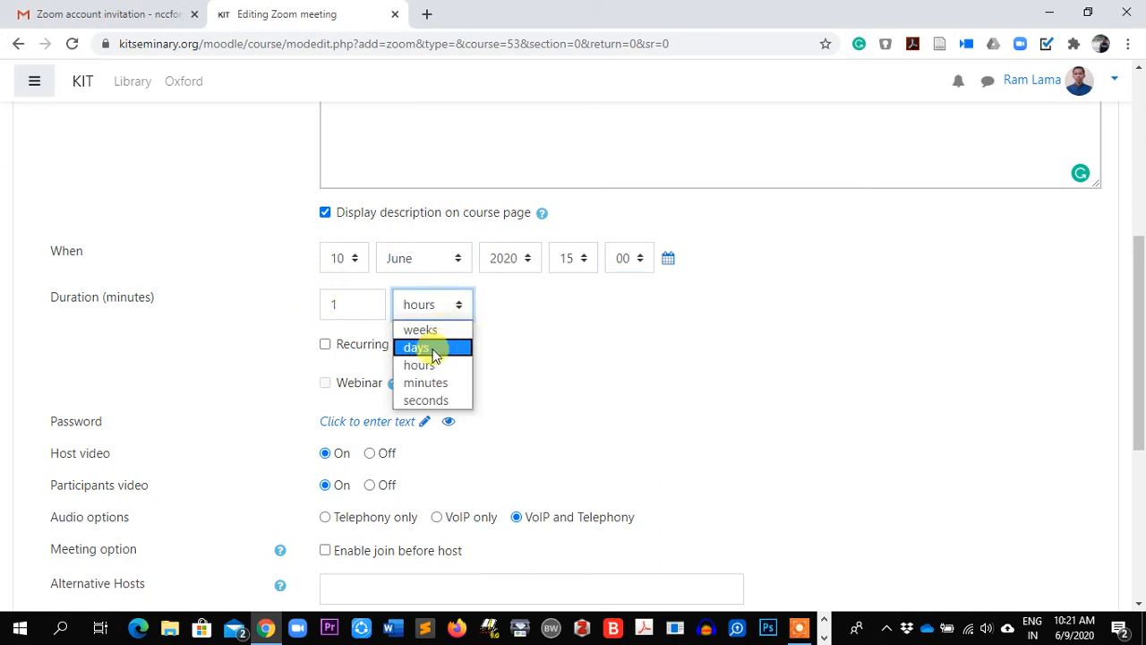
{"action": "left_click", "coordinate": [569, 343]}
{"action": "left_click_drag", "start_coordinate": [343, 305], "coordinate": [306, 318]}
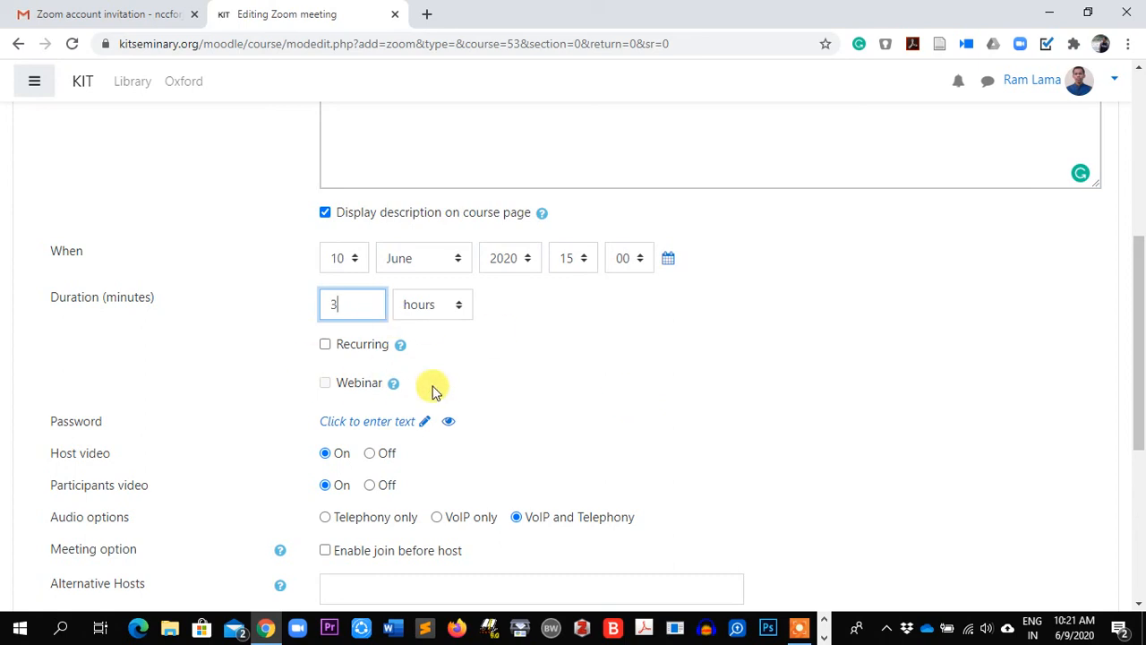
{"action": "left_click", "coordinate": [401, 348]}
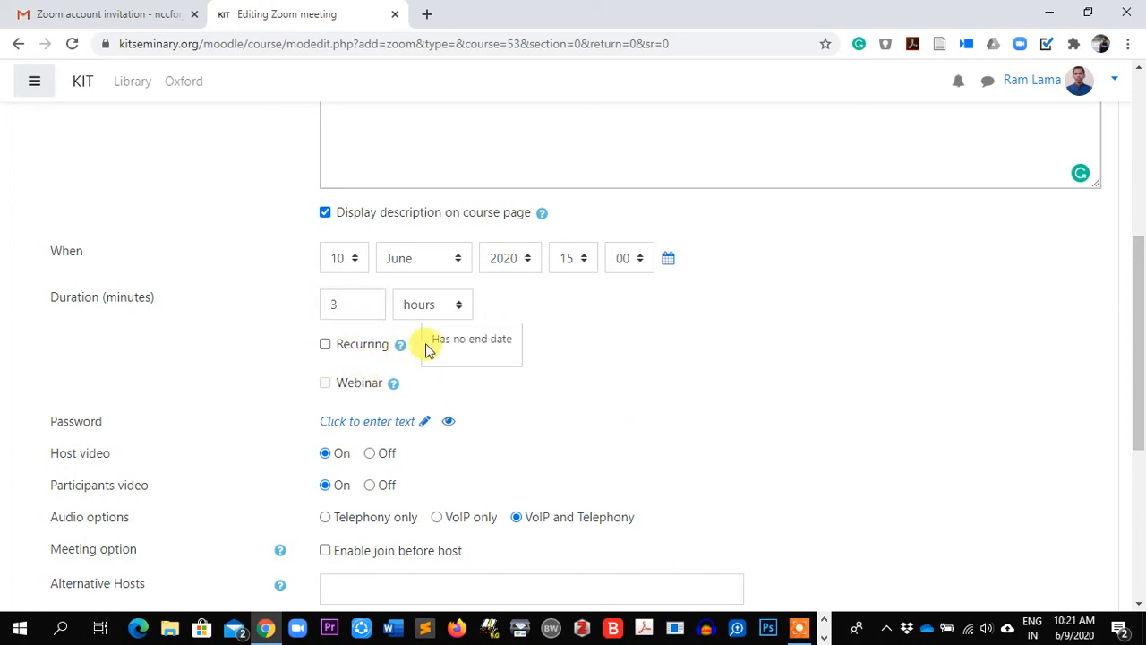
{"action": "left_click", "coordinate": [582, 372]}
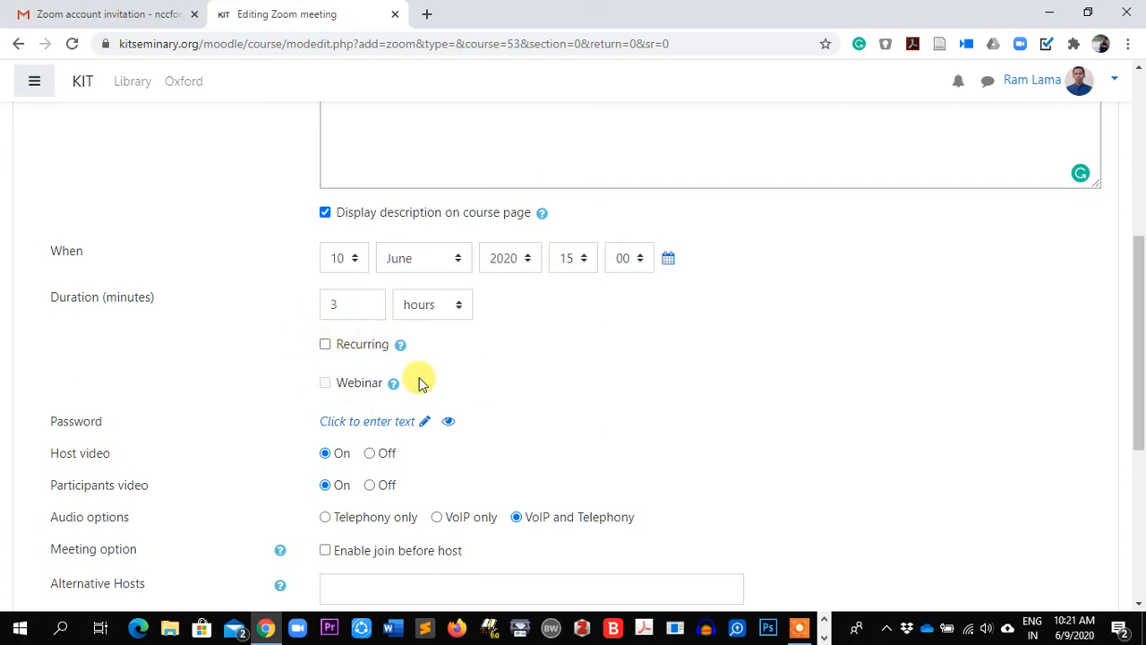
Keep the meeting non-recurring and enable join before host under Meeting option
{"action": "scroll", "coordinate": [438, 370], "scroll_direction": "down", "scroll_amount": 1}
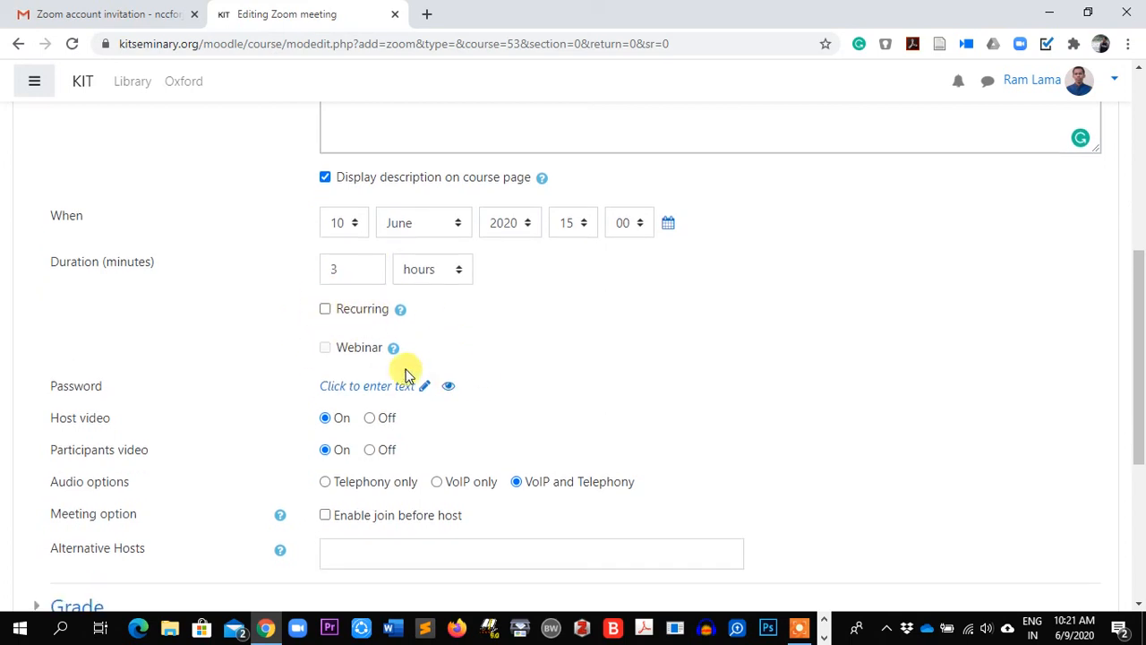
{"action": "left_click", "coordinate": [325, 309]}
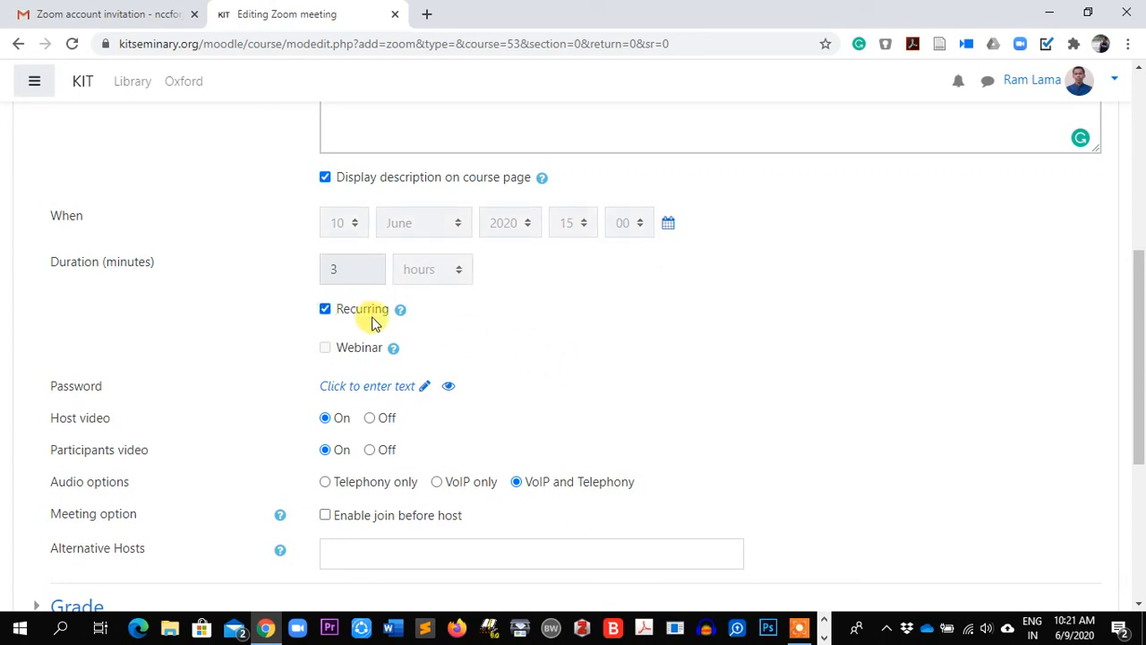
{"action": "left_click", "coordinate": [325, 309]}
{"action": "scroll", "coordinate": [556, 352], "scroll_direction": "down", "scroll_amount": 1}
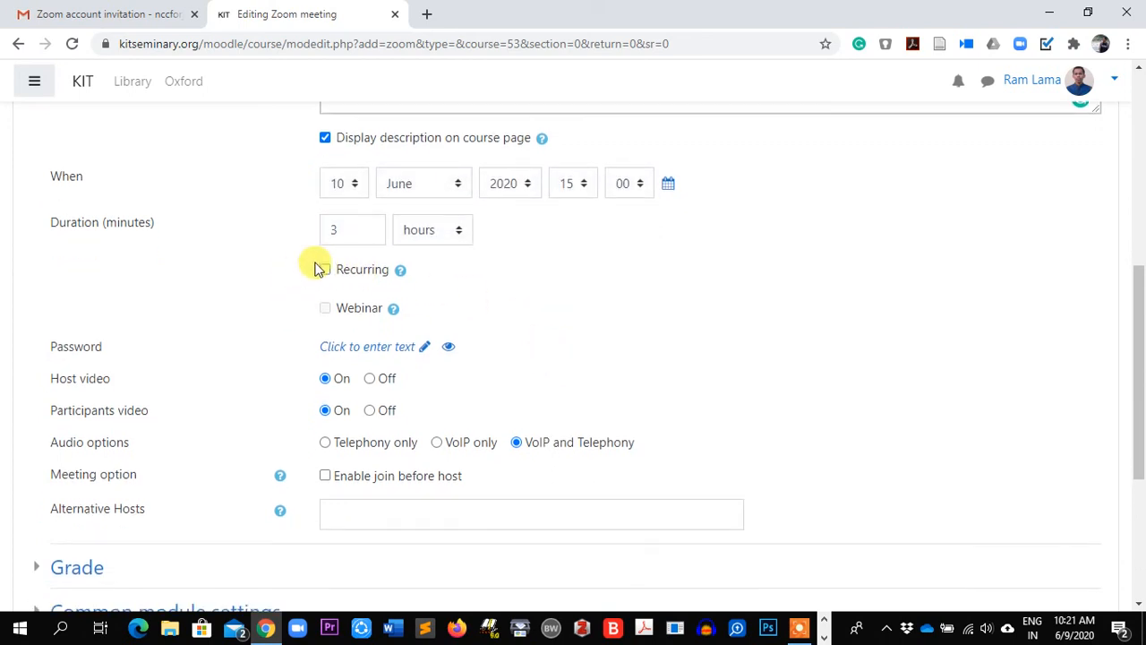
{"action": "left_click", "coordinate": [325, 270]}
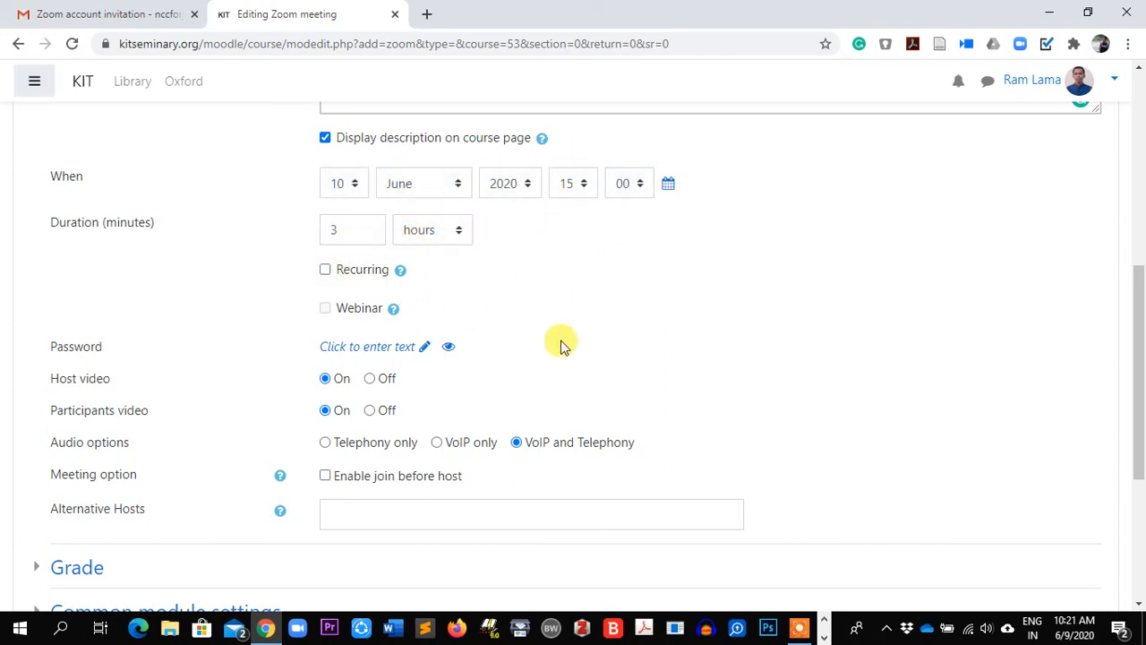
{"action": "scroll", "coordinate": [564, 340], "scroll_direction": "down", "scroll_amount": 1}
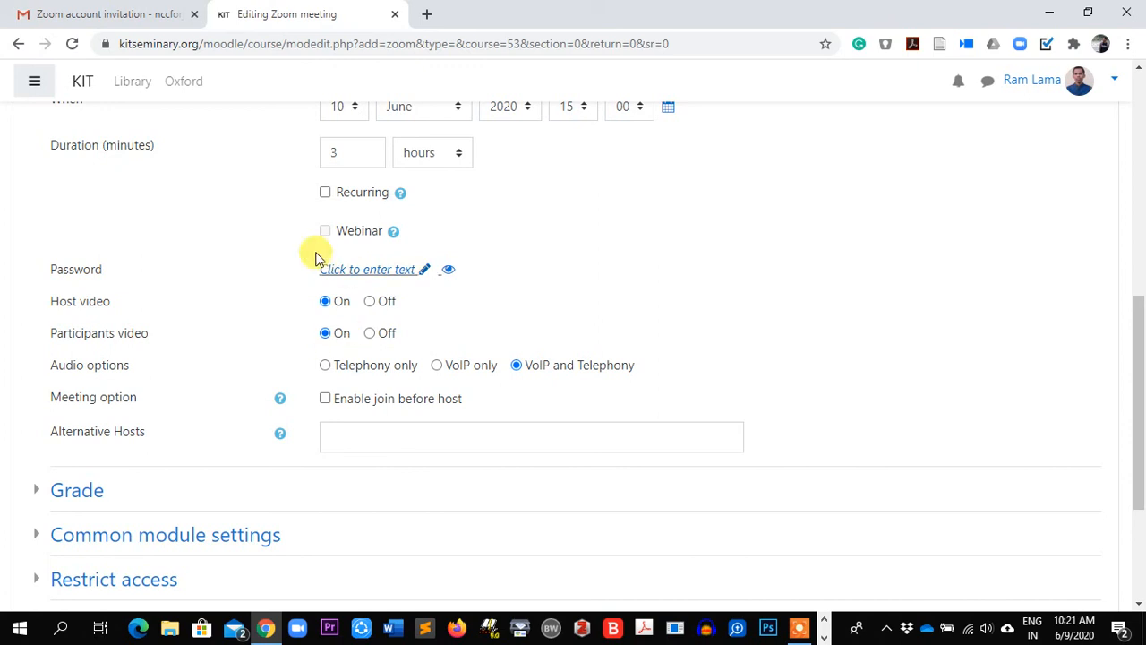
{"action": "scroll", "coordinate": [251, 336], "scroll_direction": "down", "scroll_amount": 1}
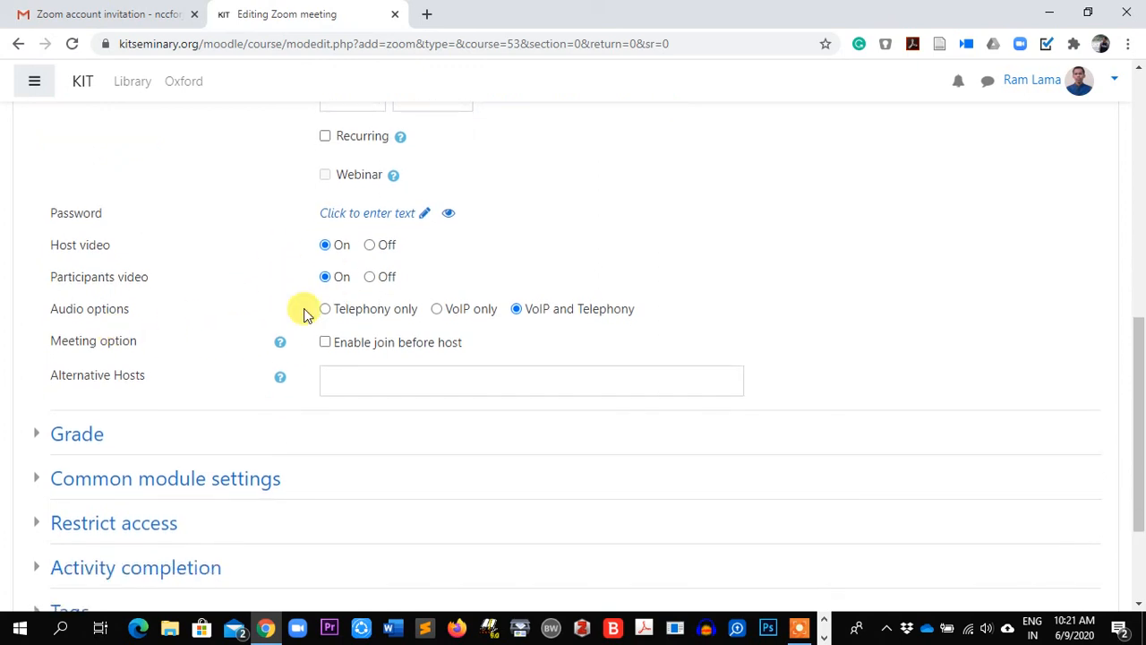
{"action": "scroll", "coordinate": [582, 324], "scroll_direction": "down", "scroll_amount": 1}
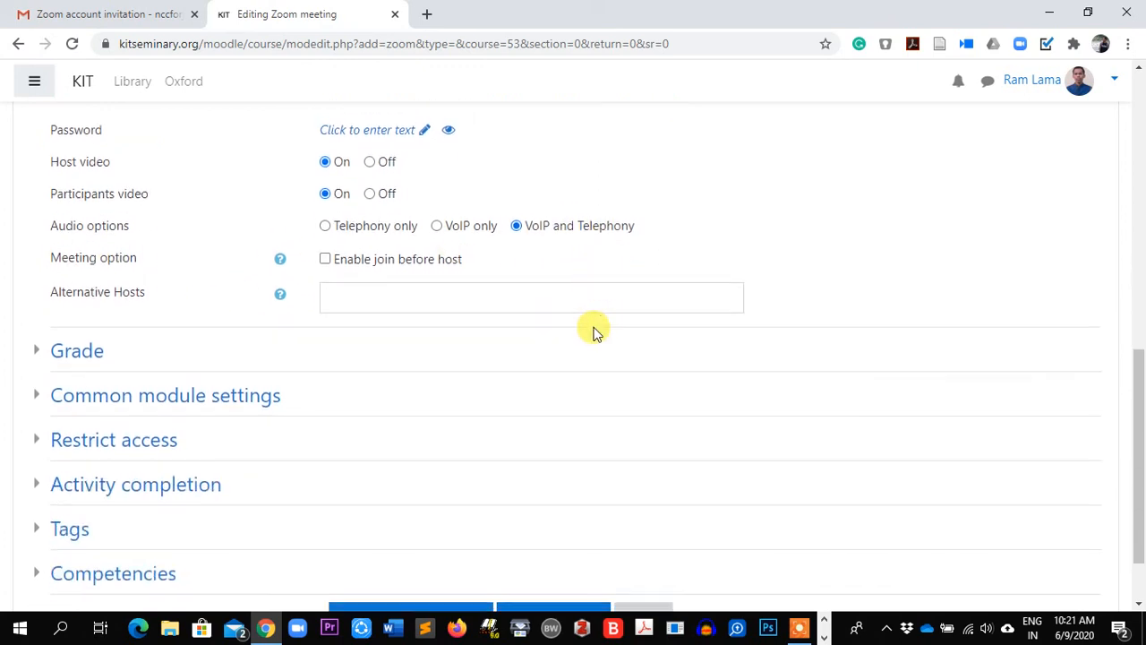
{"action": "scroll", "coordinate": [358, 326], "scroll_direction": "down", "scroll_amount": 1}
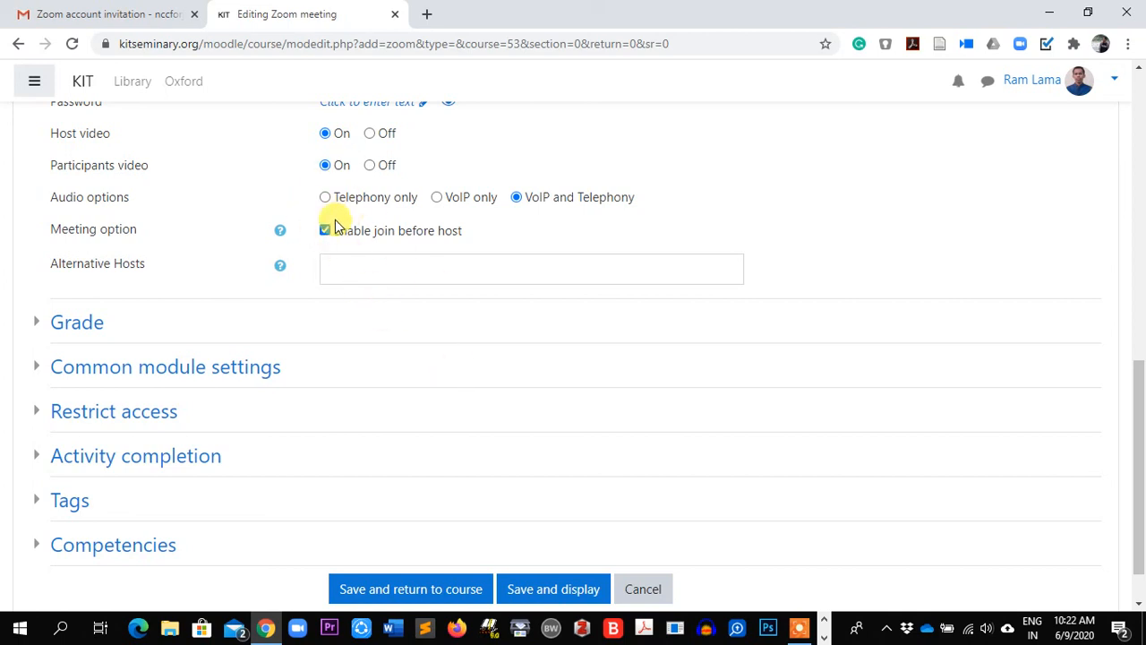
{"action": "scroll", "coordinate": [290, 397], "scroll_direction": "down", "scroll_amount": 1}
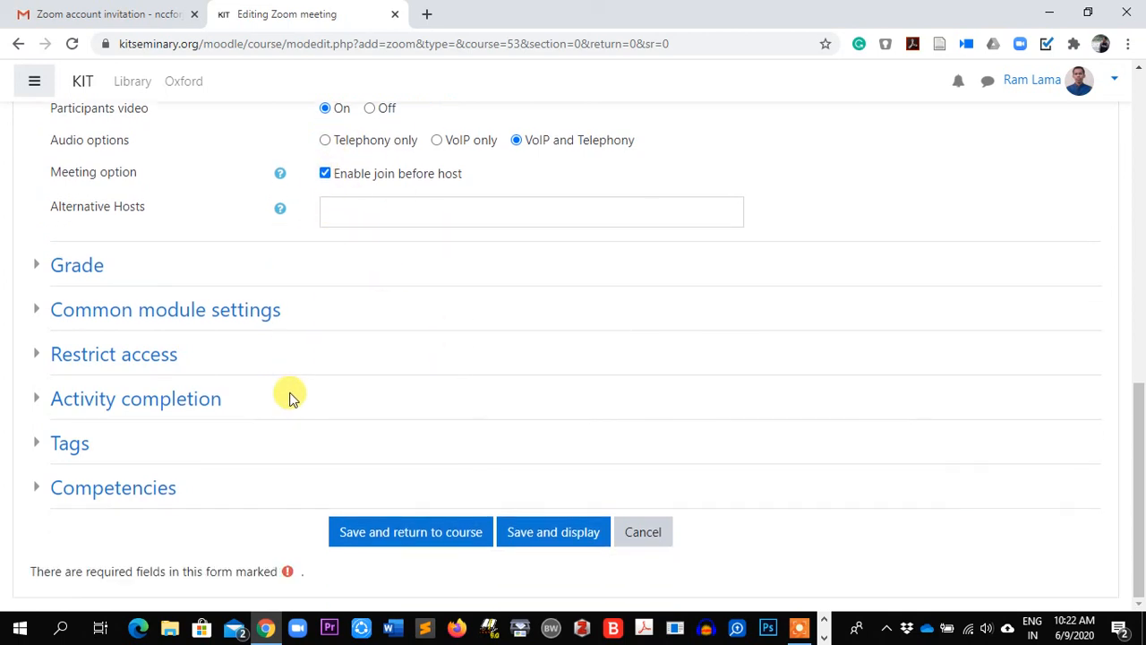
Expand and collapse the Grade, Common module, Restrict access, Completion, Tags and Competencies sections
{"action": "left_click", "coordinate": [33, 266]}
{"action": "left_click", "coordinate": [33, 266]}
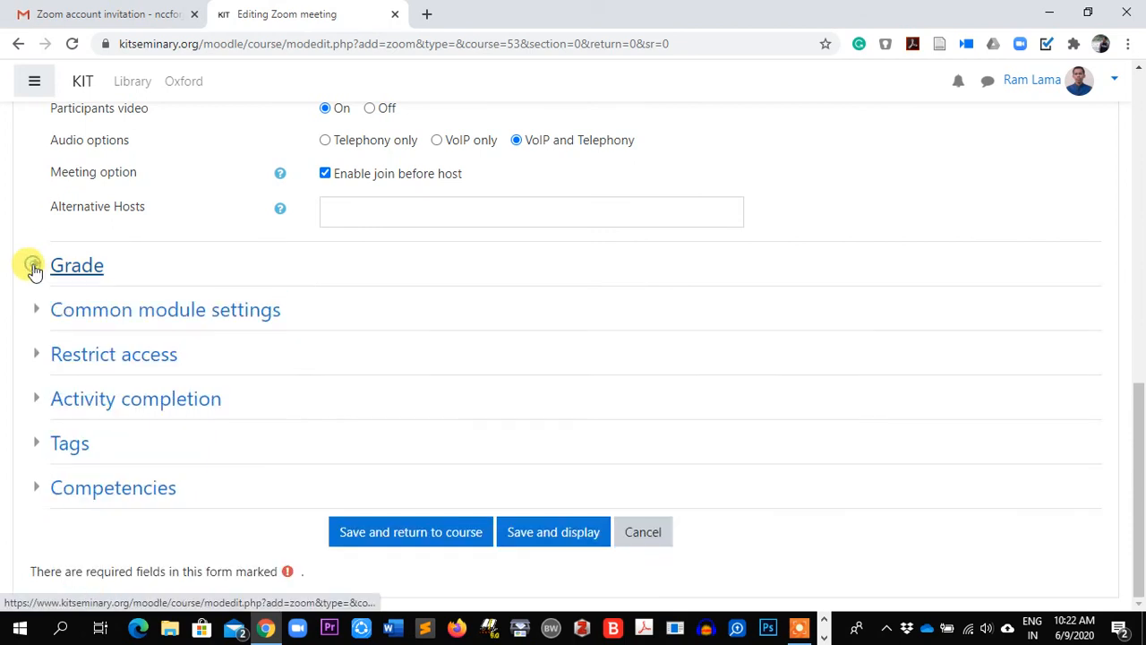
{"action": "left_click", "coordinate": [33, 311]}
{"action": "left_click", "coordinate": [34, 312]}
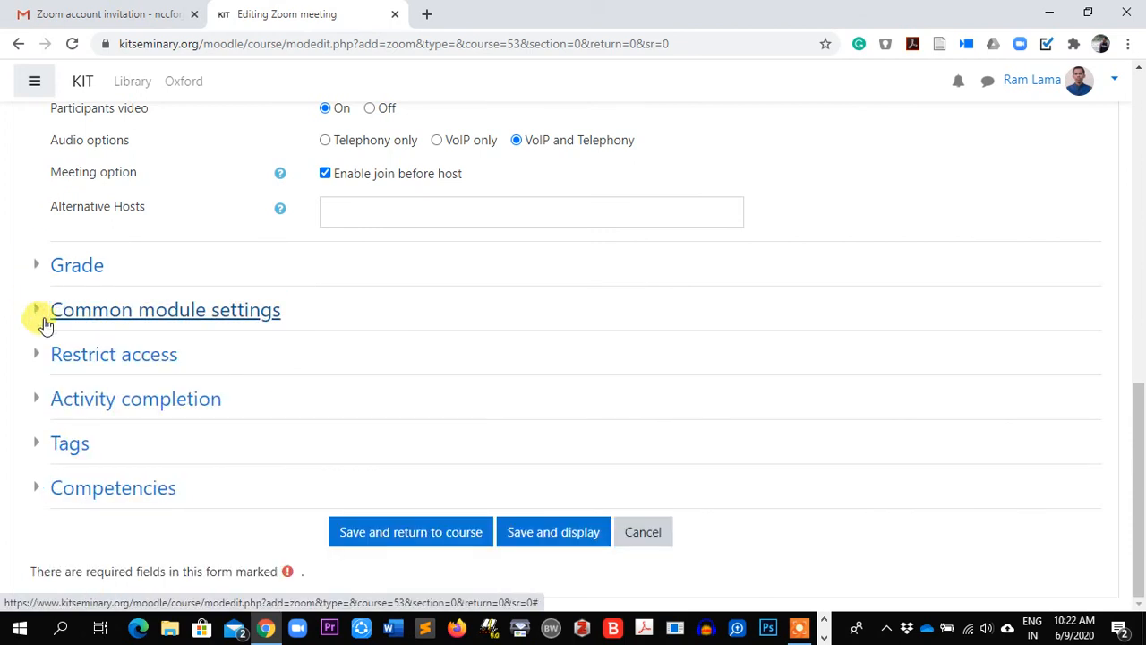
{"action": "left_click", "coordinate": [38, 355]}
{"action": "left_click", "coordinate": [38, 356]}
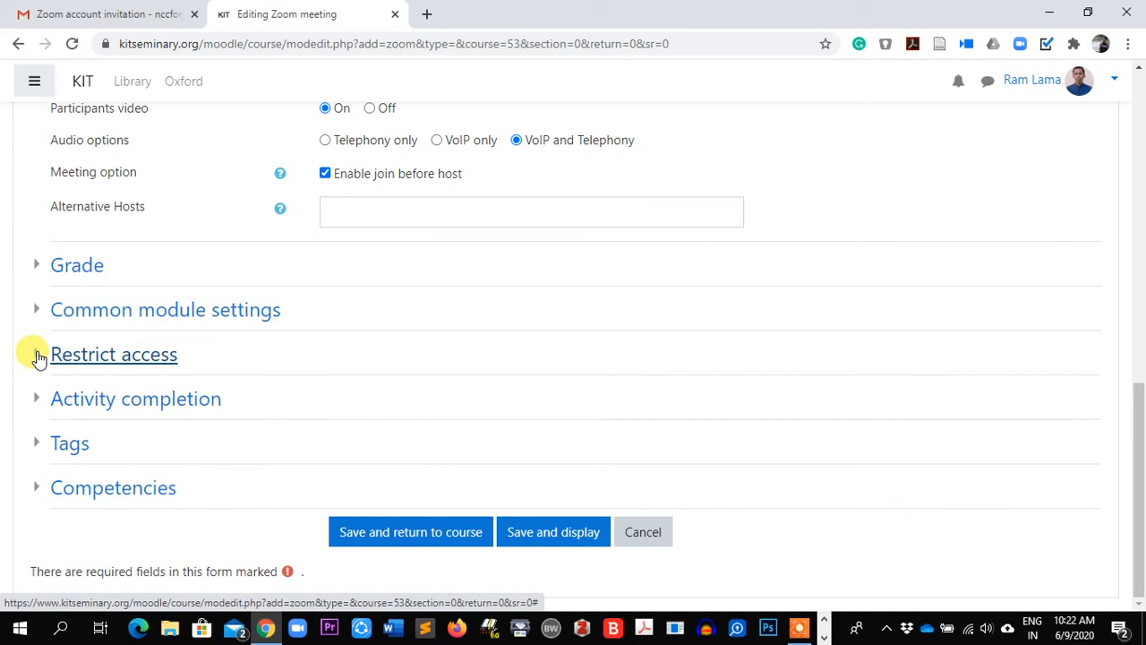
{"action": "left_click", "coordinate": [33, 400]}
{"action": "left_click", "coordinate": [33, 400]}
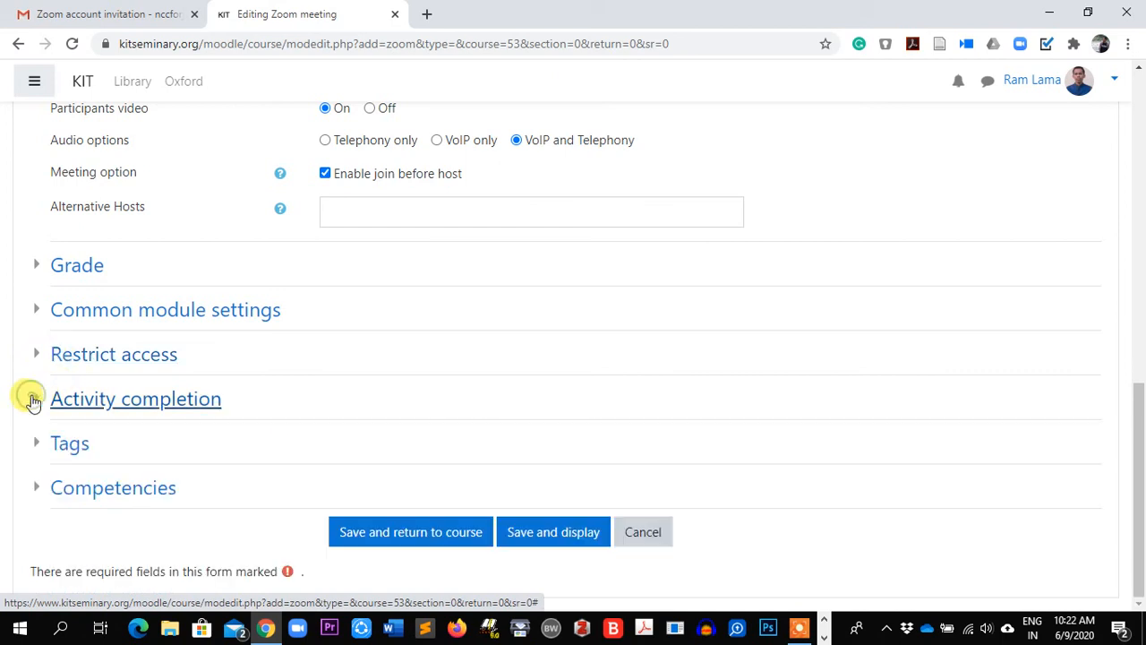
{"action": "left_click", "coordinate": [39, 452]}
{"action": "left_click", "coordinate": [39, 450]}
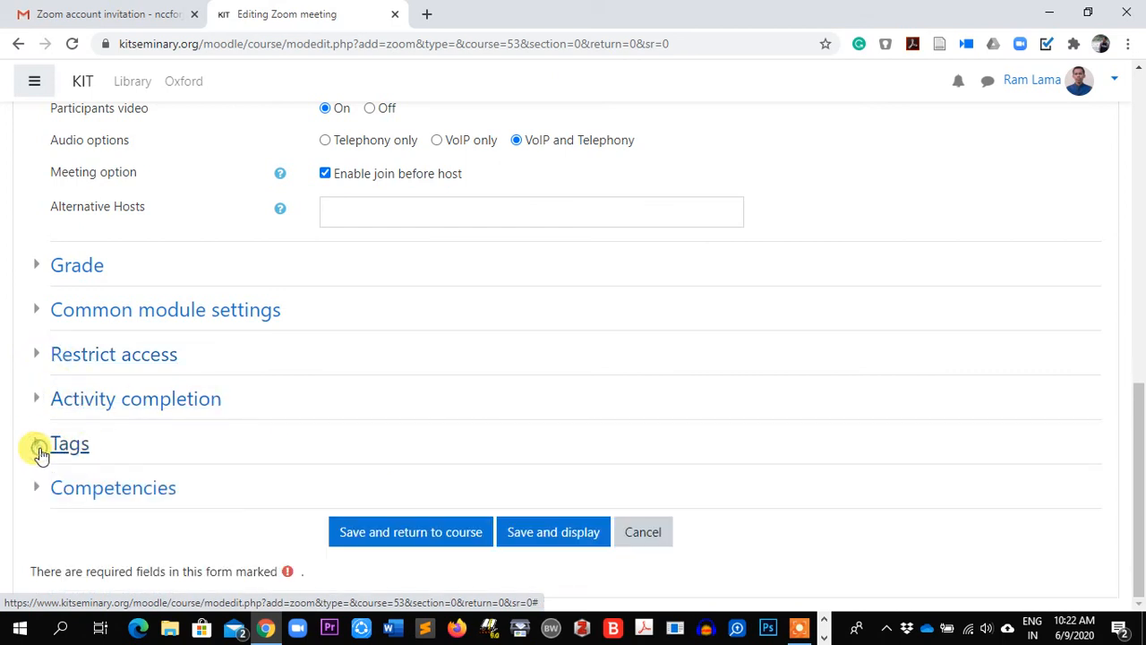
{"action": "left_click", "coordinate": [48, 490]}
{"action": "left_click", "coordinate": [54, 491]}
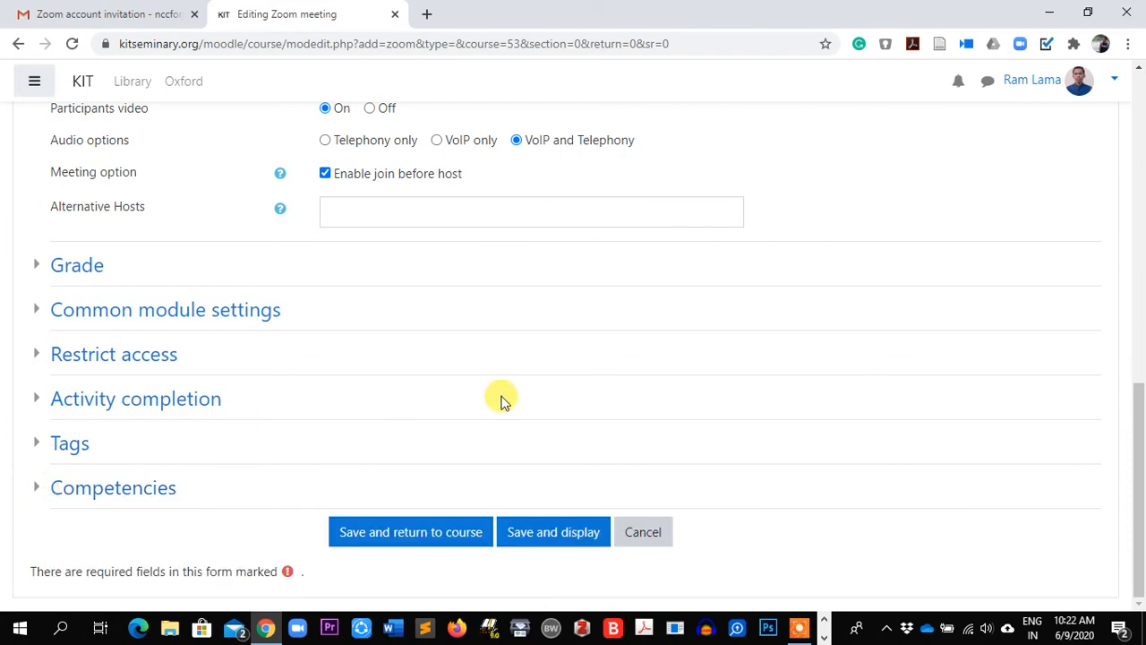
Save the Zoom meeting and display its page
{"action": "scroll", "coordinate": [501, 399], "scroll_direction": "up", "scroll_amount": 10}
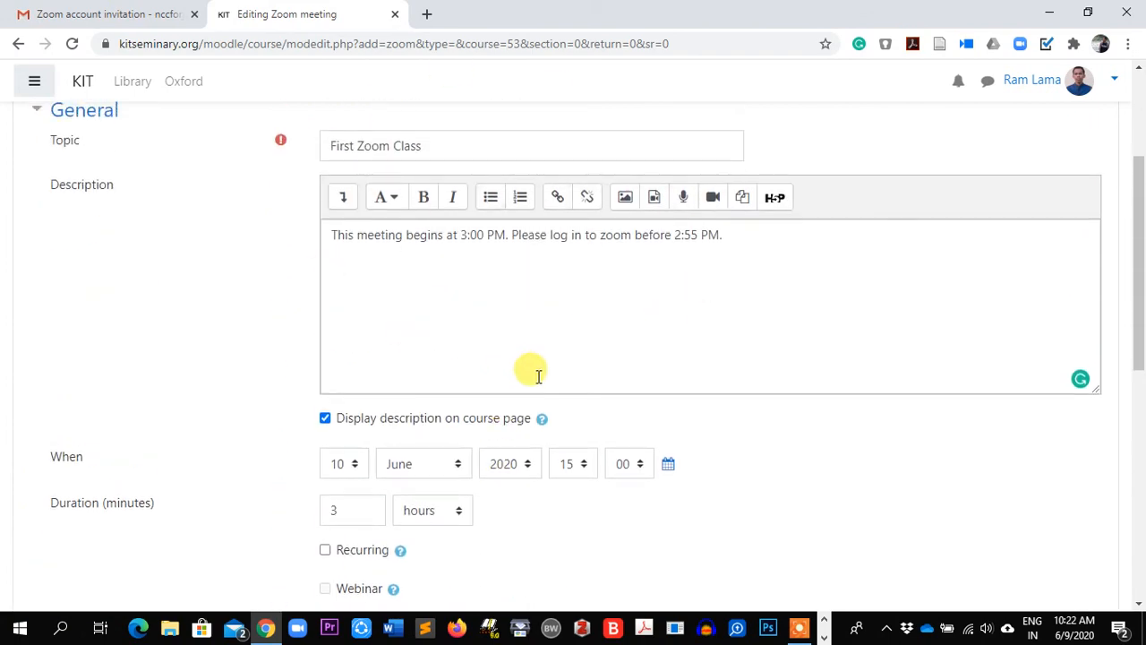
{"action": "scroll", "coordinate": [537, 376], "scroll_direction": "down", "scroll_amount": 10}
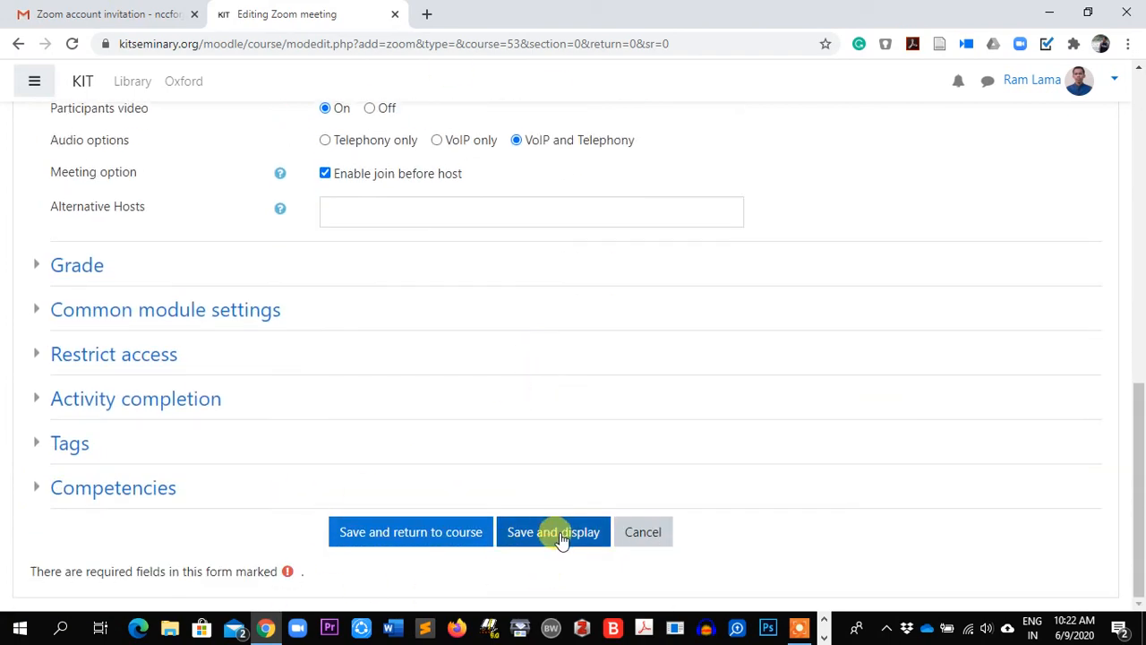
{"action": "left_click", "coordinate": [562, 538]}
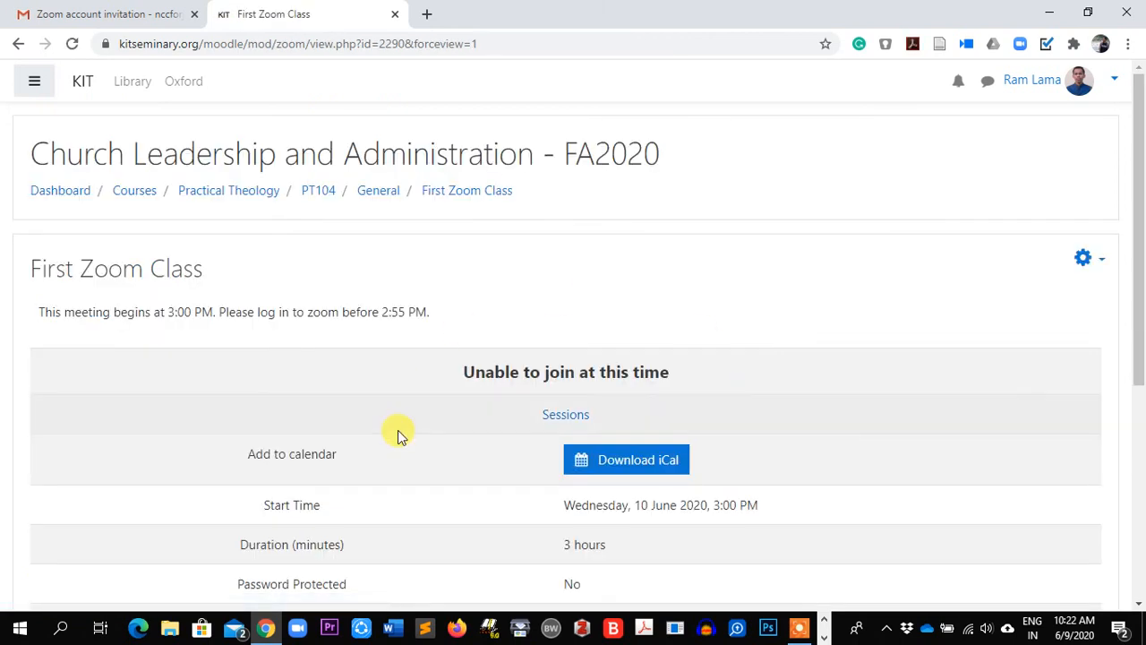
Review First Zoom Class details (3:00 PM, 3 hours, no password), then return to the General section
{"action": "scroll", "coordinate": [397, 430], "scroll_direction": "down", "scroll_amount": 1}
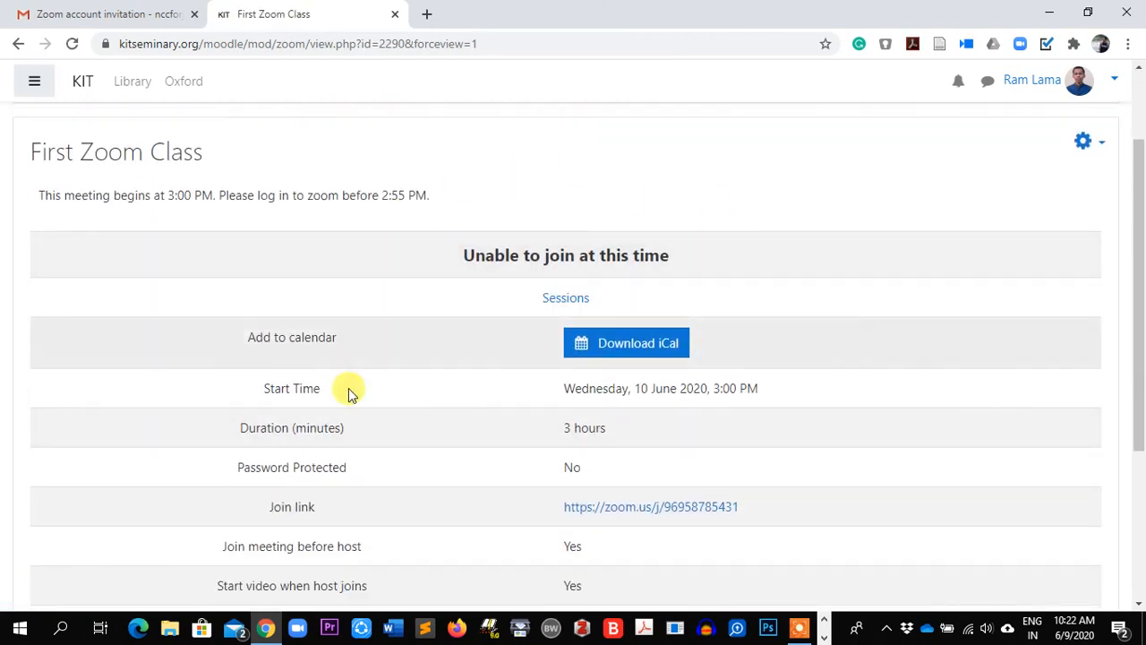
{"action": "scroll", "coordinate": [487, 455], "scroll_direction": "down", "scroll_amount": 1}
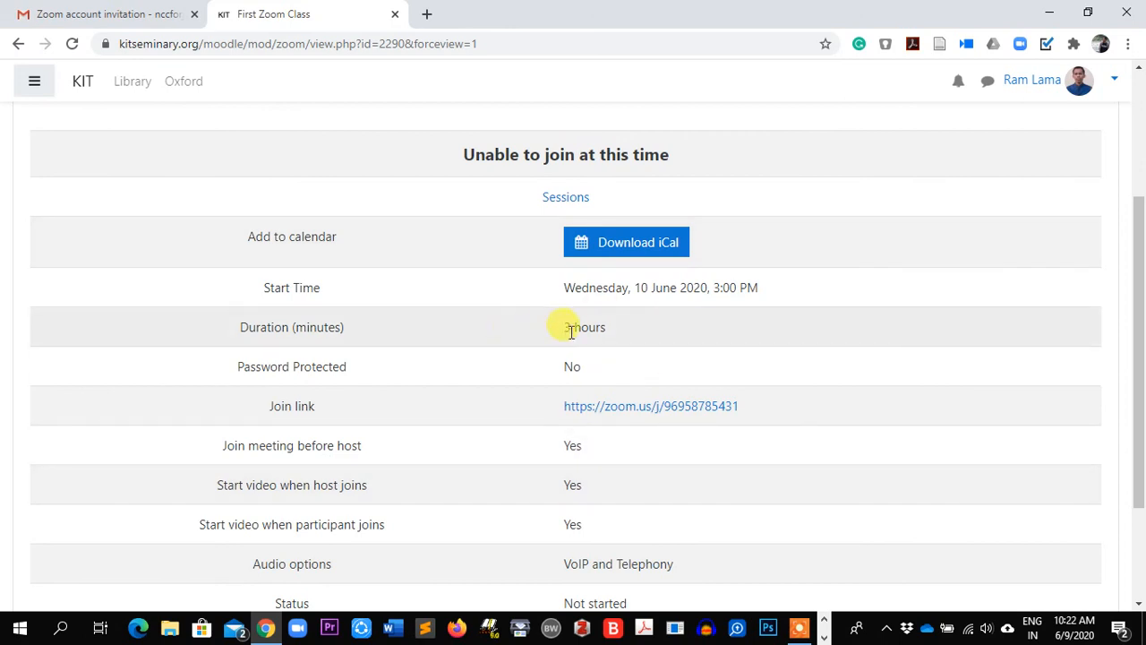
{"action": "scroll", "coordinate": [430, 456], "scroll_direction": "down", "scroll_amount": 1}
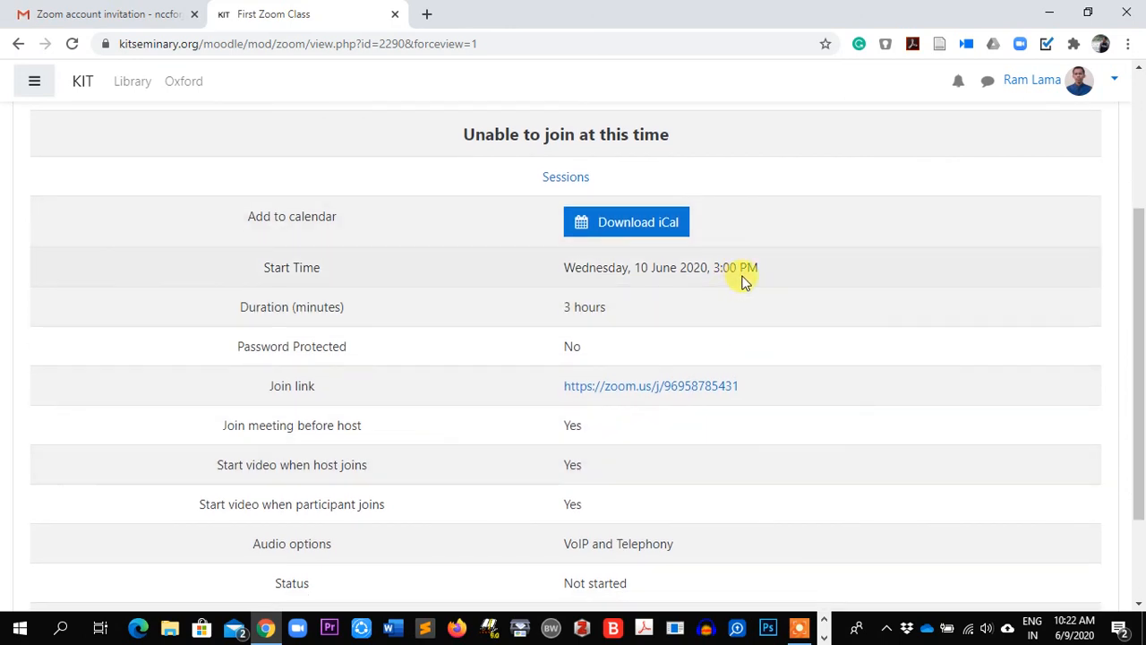
{"action": "scroll", "coordinate": [537, 340], "scroll_direction": "down", "scroll_amount": 1}
{"action": "scroll", "coordinate": [547, 488], "scroll_direction": "down", "scroll_amount": 1}
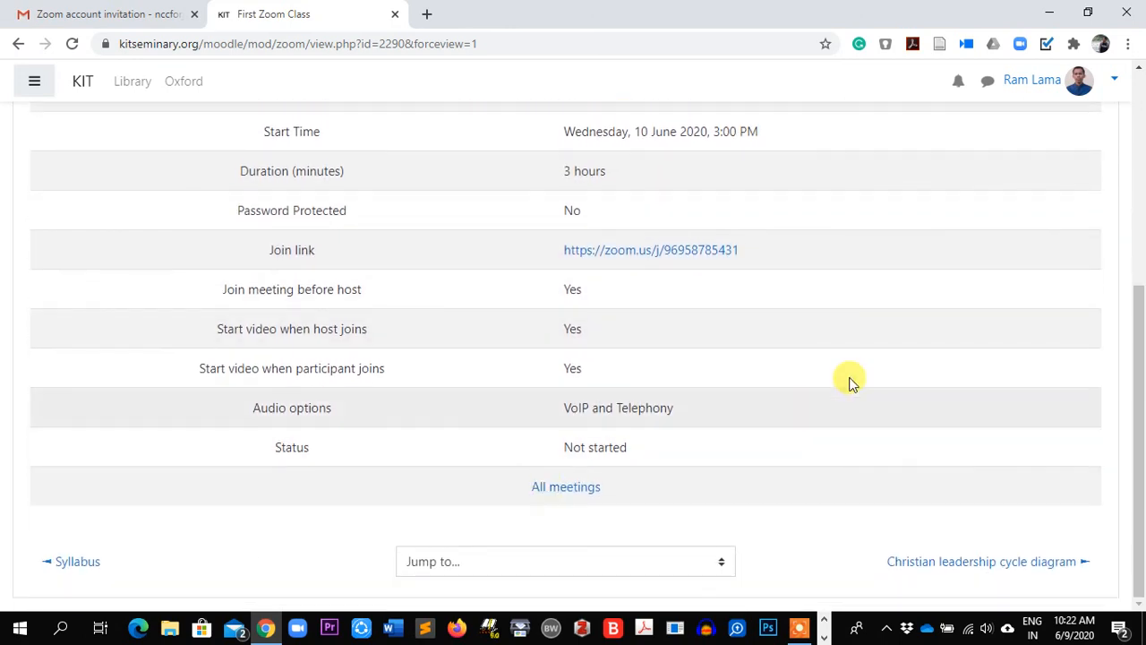
{"action": "scroll", "coordinate": [735, 412], "scroll_direction": "up", "scroll_amount": 4}
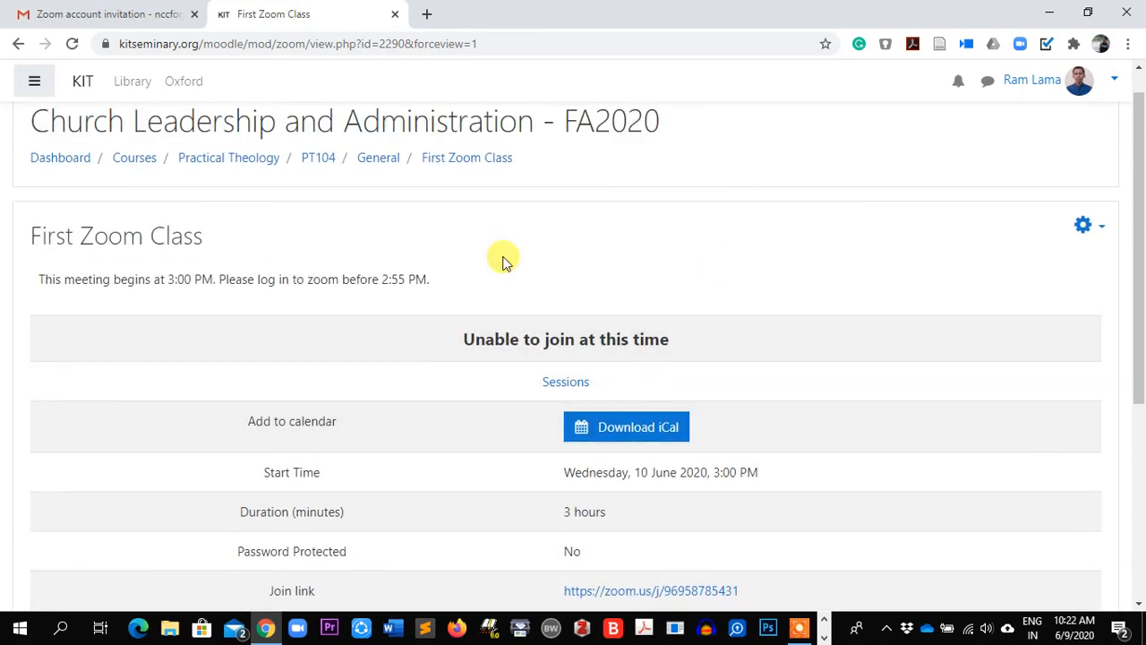
{"action": "left_click", "coordinate": [378, 157]}
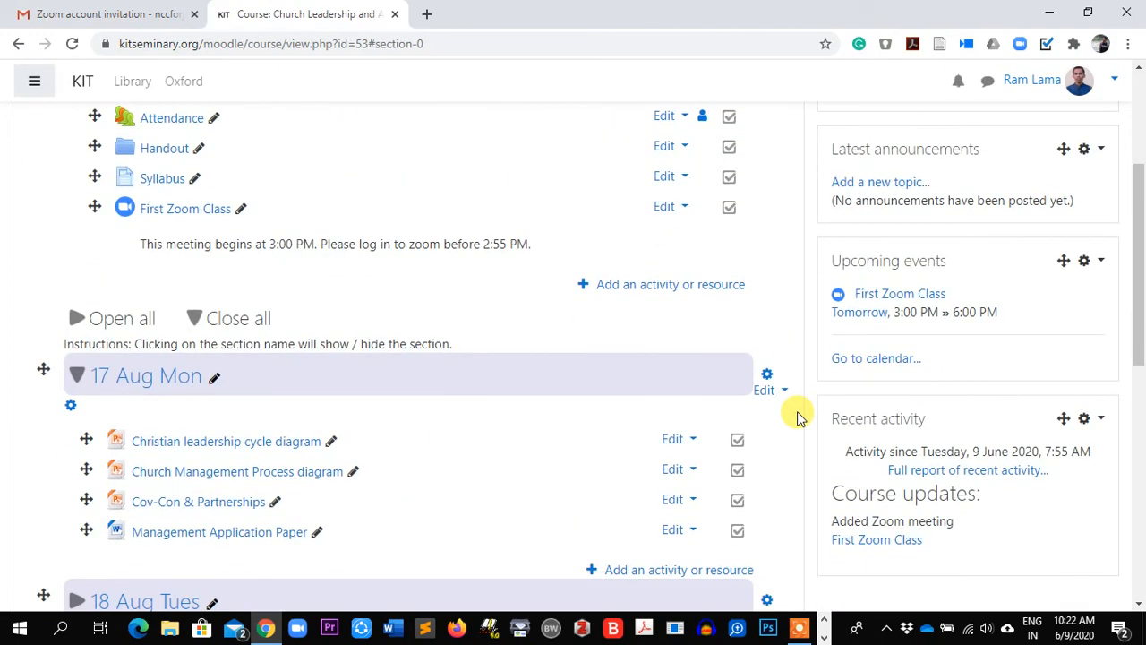
Check First Zoom Class is listed on the course page, then open the course administration menu
{"action": "scroll", "coordinate": [799, 416], "scroll_direction": "up", "scroll_amount": 3}
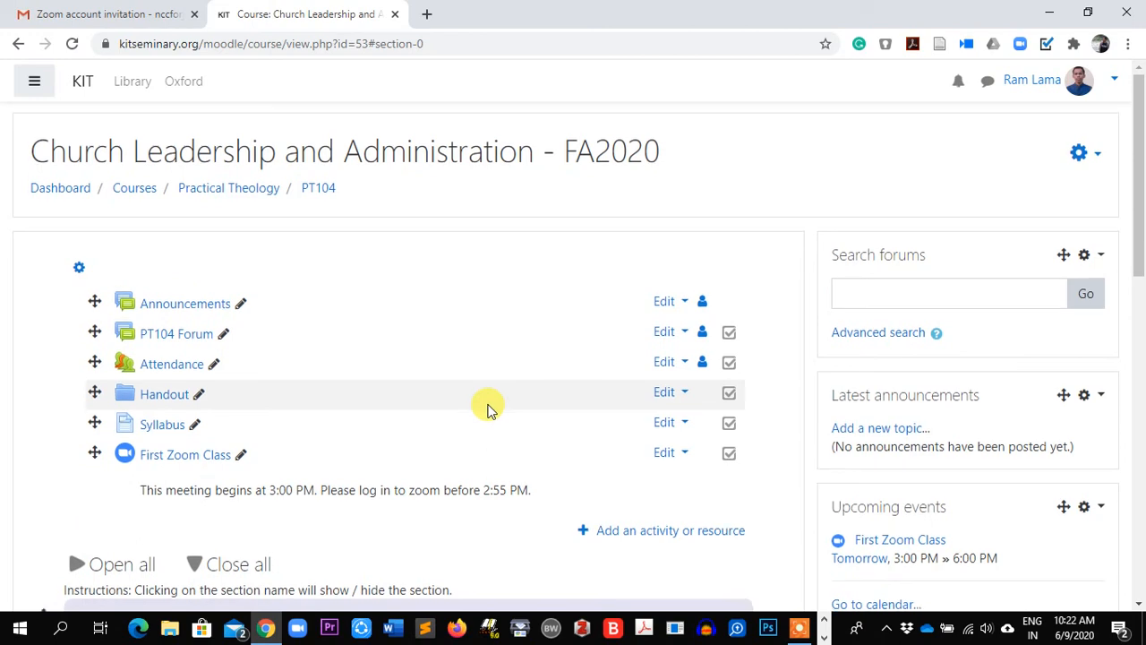
{"action": "scroll", "coordinate": [537, 421], "scroll_direction": "down", "scroll_amount": 4}
{"action": "scroll", "coordinate": [573, 439], "scroll_direction": "up", "scroll_amount": 2}
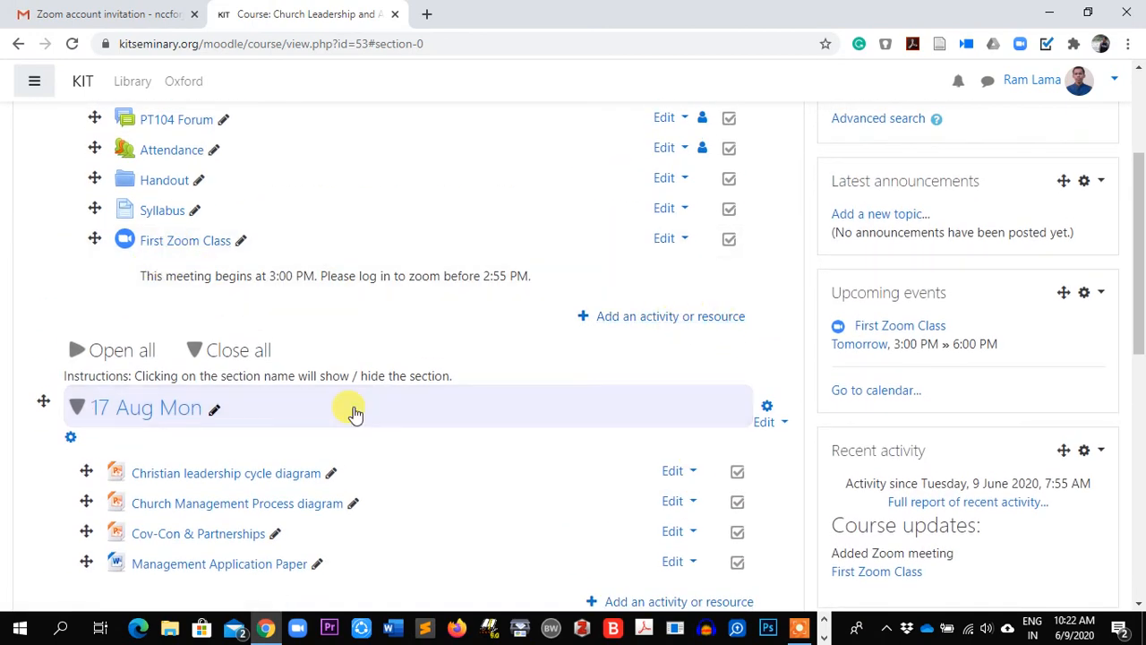
{"action": "scroll", "coordinate": [474, 459], "scroll_direction": "down", "scroll_amount": 1}
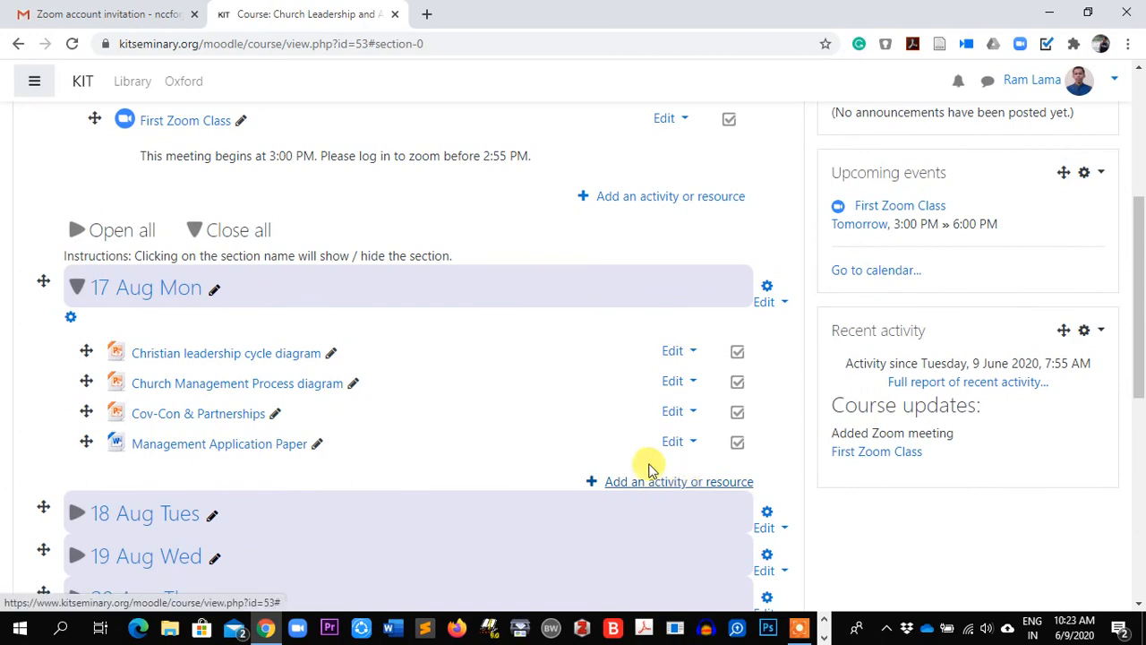
{"action": "scroll", "coordinate": [425, 292], "scroll_direction": "up", "scroll_amount": 3}
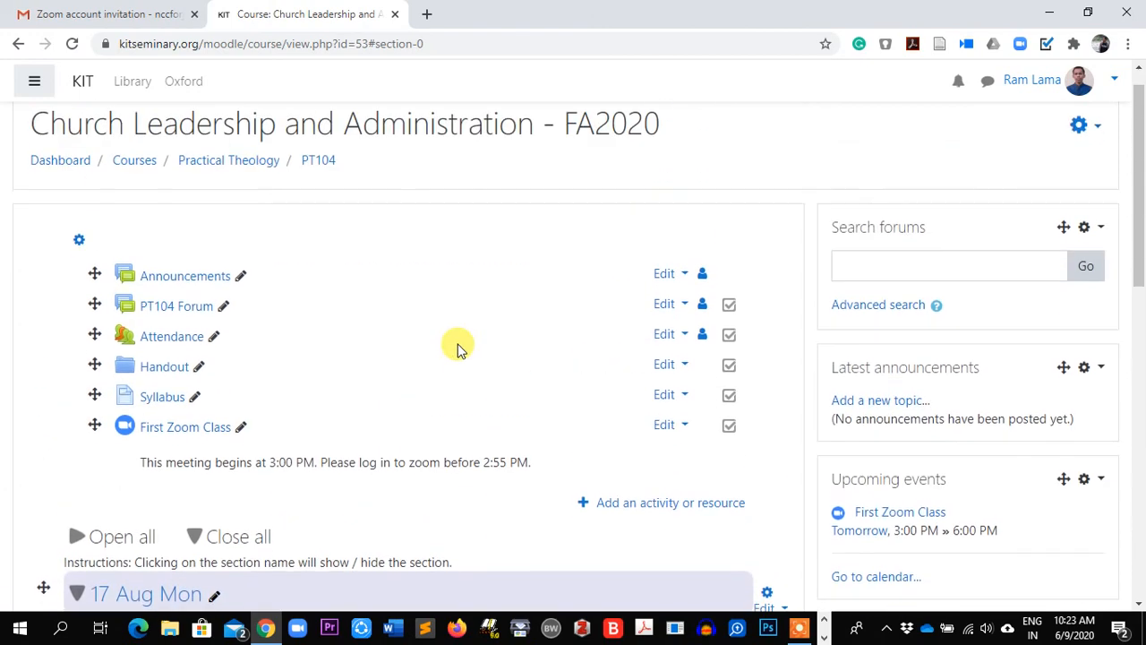
{"action": "left_click", "coordinate": [1096, 148]}
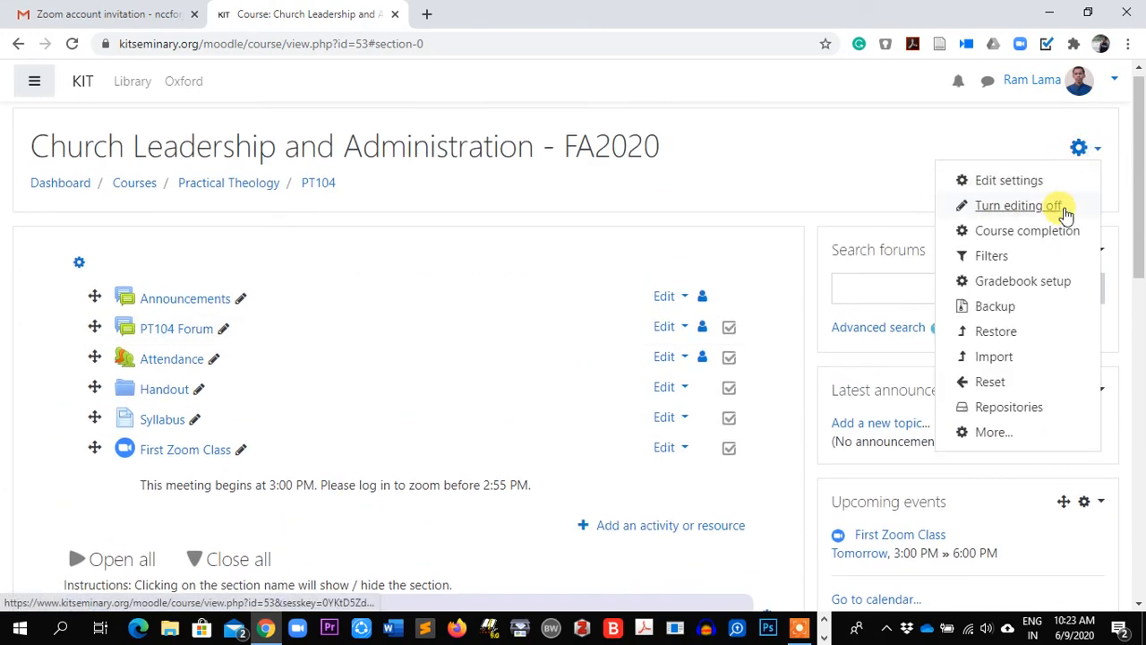
Turn editing off so the course lists First Zoom Class without edit controls
{"action": "left_click", "coordinate": [1013, 205]}
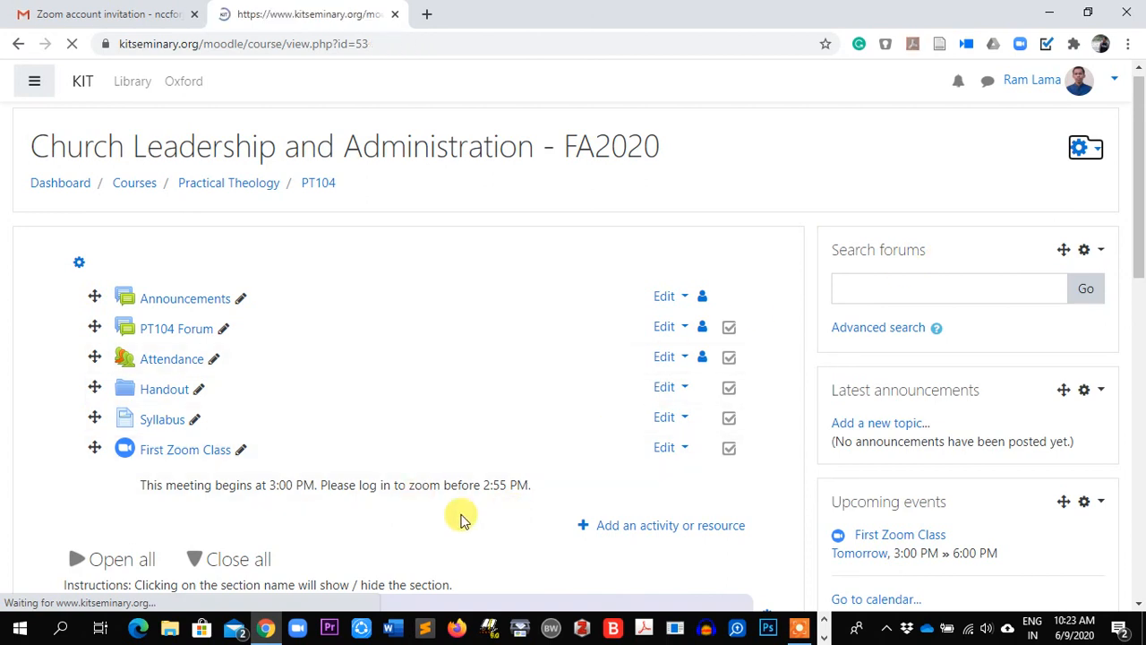
{"action": "scroll", "coordinate": [461, 517], "scroll_direction": "down", "scroll_amount": 1}
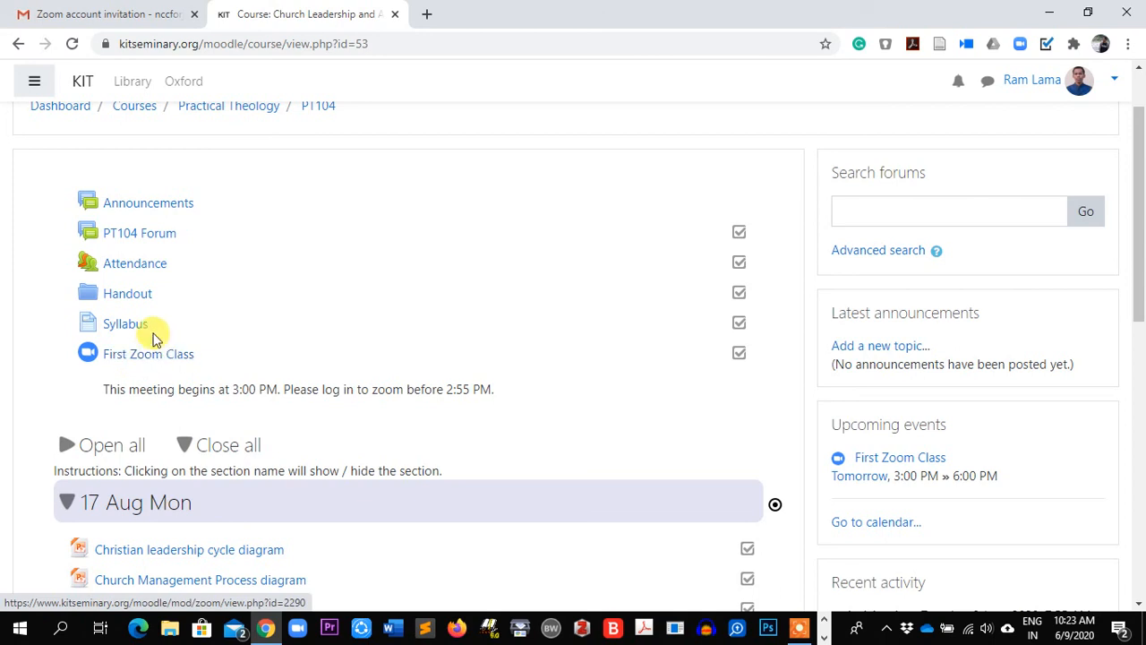
Open First Zoom Class and review its 10 June 3:00 PM start, duration and join status
{"action": "left_click", "coordinate": [138, 356]}
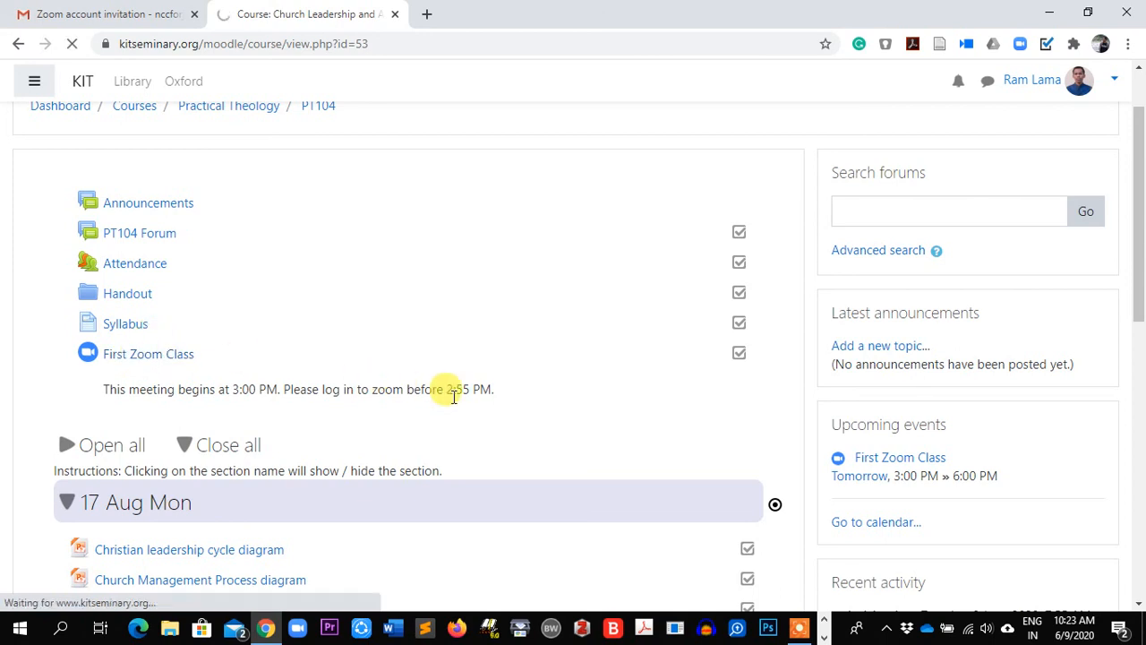
{"action": "scroll", "coordinate": [622, 456], "scroll_direction": "down", "scroll_amount": 3}
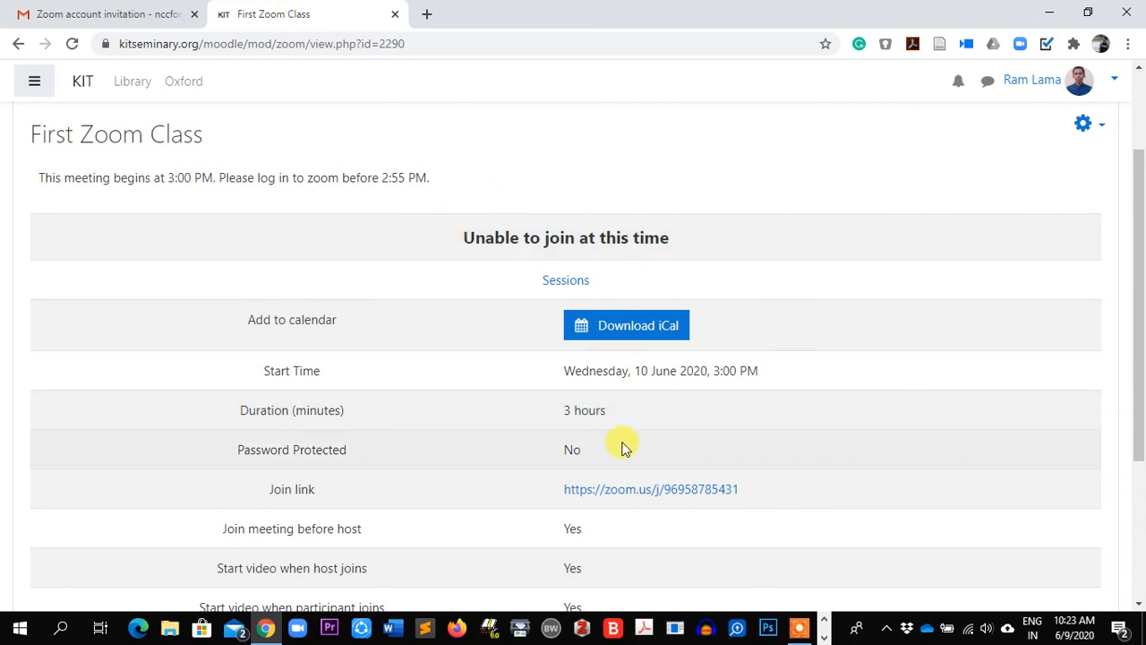
{"action": "scroll", "coordinate": [619, 443], "scroll_direction": "down", "scroll_amount": 1}
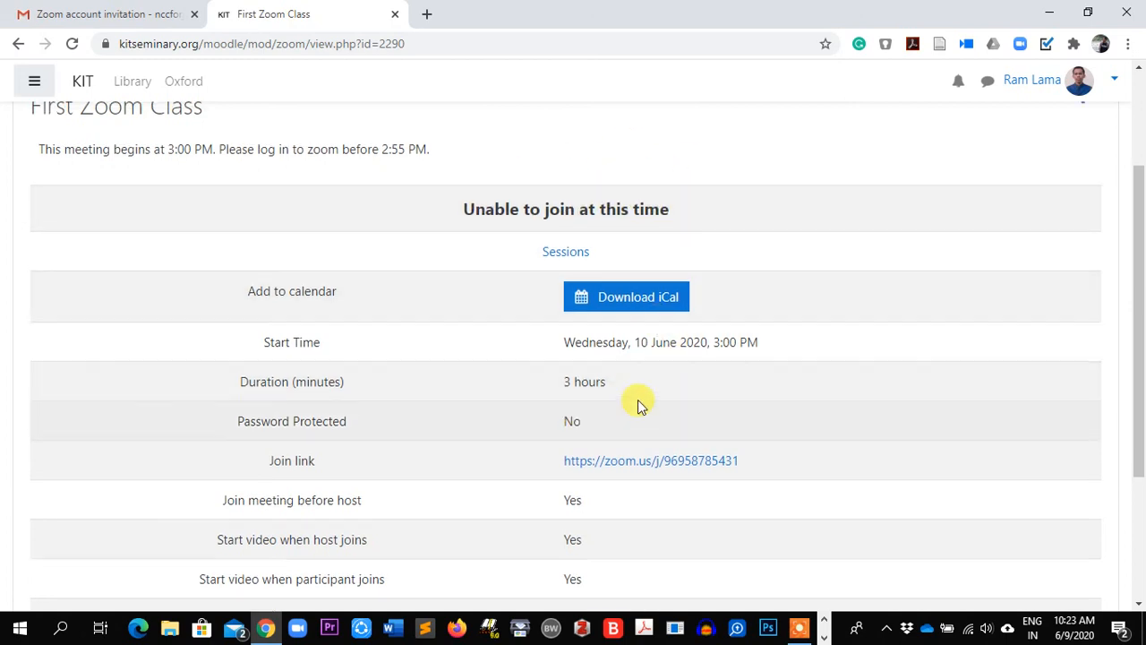
{"action": "scroll", "coordinate": [581, 331], "scroll_direction": "up", "scroll_amount": 1}
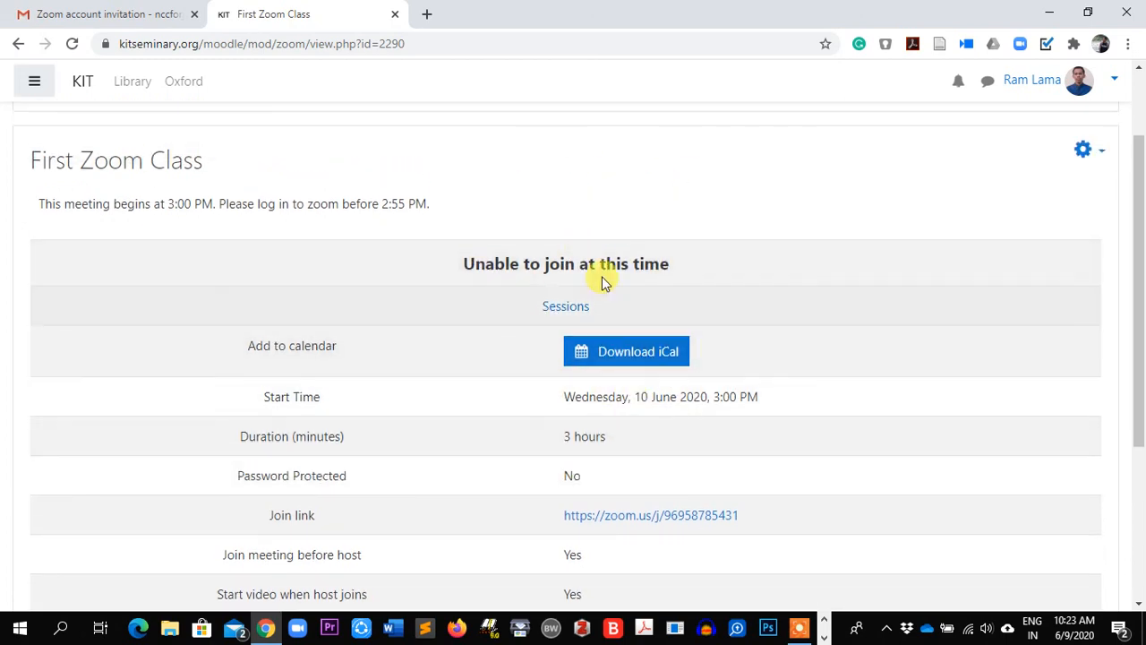
{"action": "scroll", "coordinate": [567, 430], "scroll_direction": "down", "scroll_amount": 1}
{"action": "scroll", "coordinate": [670, 394], "scroll_direction": "up", "scroll_amount": 1}
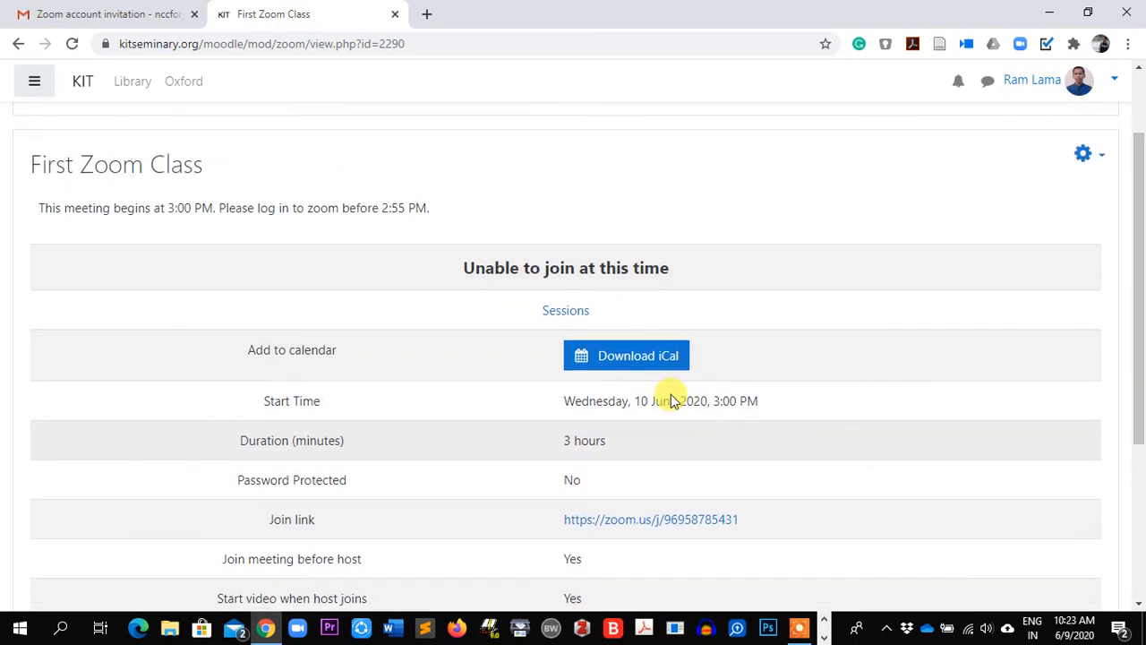
Make First Zoom Class a recurring meeting in its settings and save and display
{"action": "left_click", "coordinate": [1101, 171]}
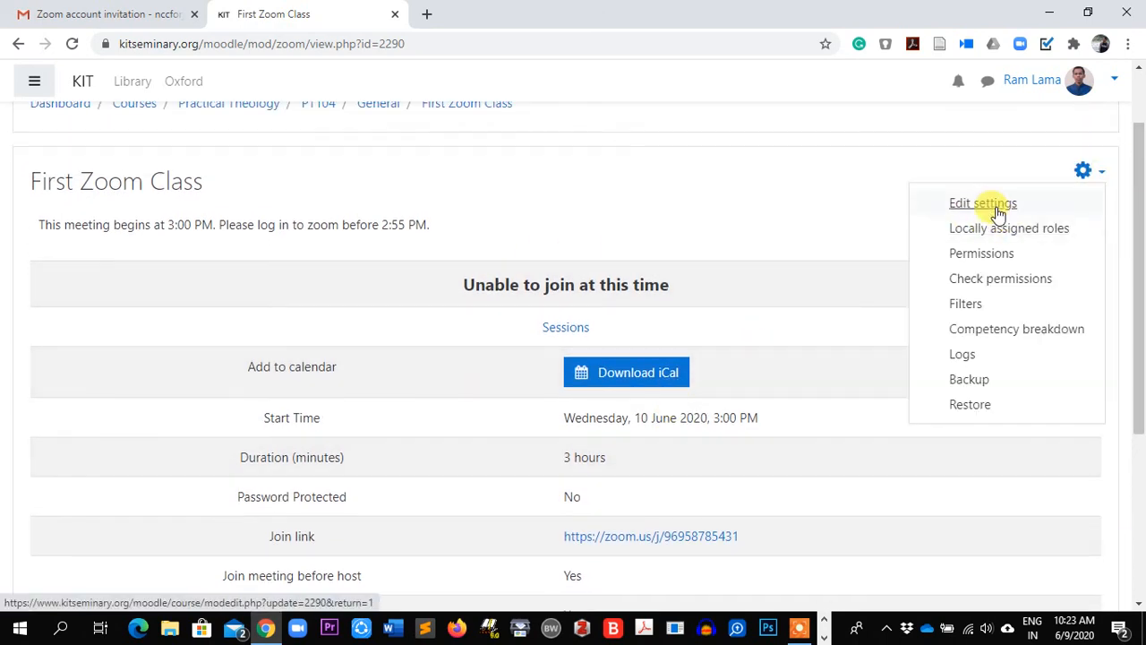
{"action": "left_click", "coordinate": [977, 206]}
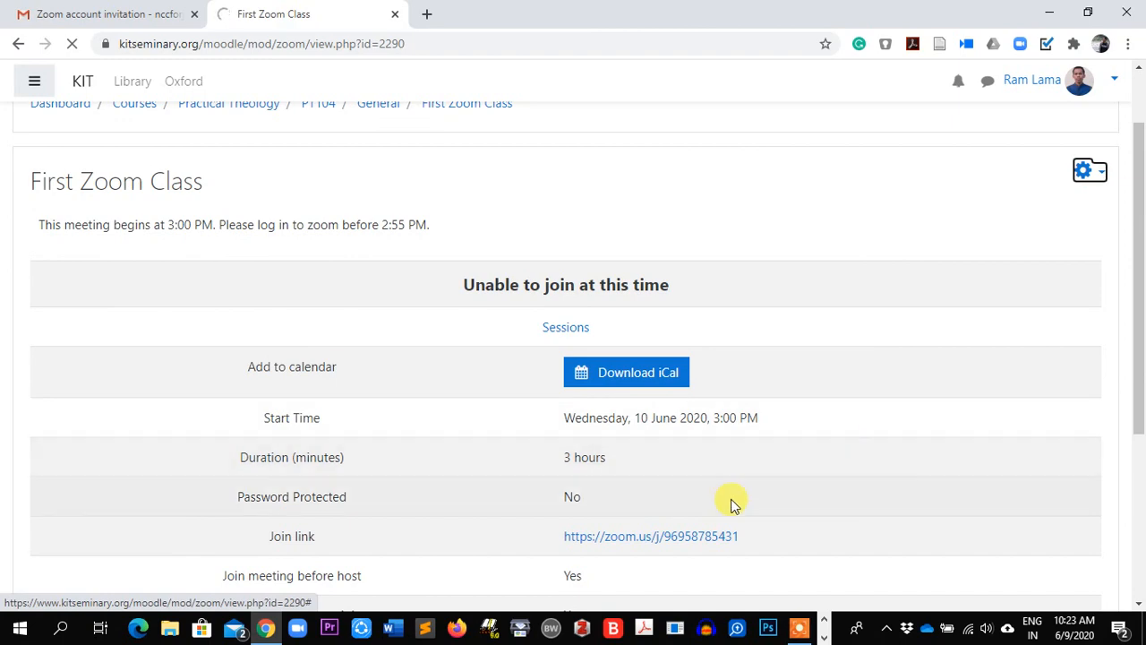
{"action": "scroll", "coordinate": [699, 466], "scroll_direction": "down", "scroll_amount": 4}
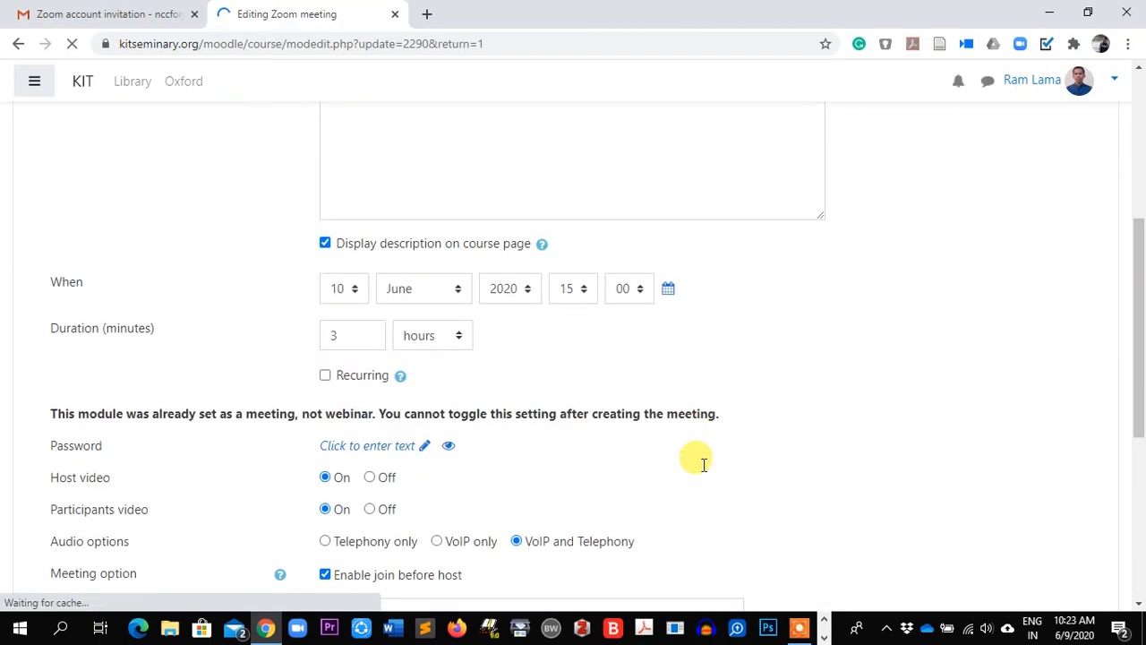
{"action": "scroll", "coordinate": [703, 464], "scroll_direction": "down", "scroll_amount": 2}
{"action": "scroll", "coordinate": [704, 464], "scroll_direction": "up", "scroll_amount": 1}
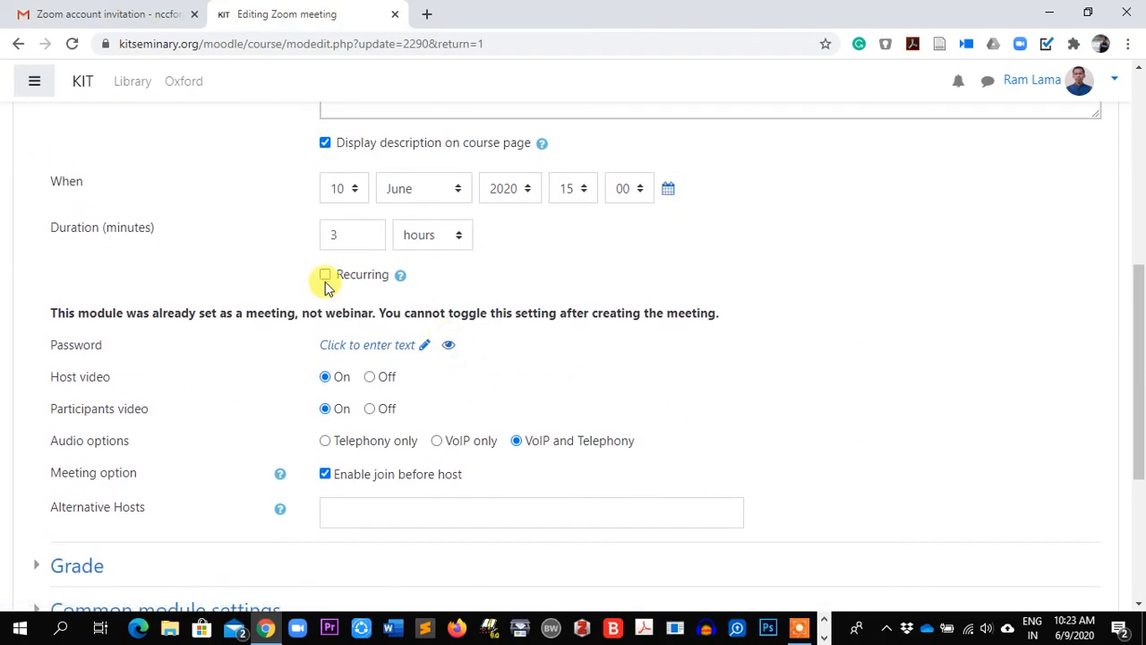
{"action": "left_click", "coordinate": [324, 277]}
{"action": "scroll", "coordinate": [572, 313], "scroll_direction": "up", "scroll_amount": 6}
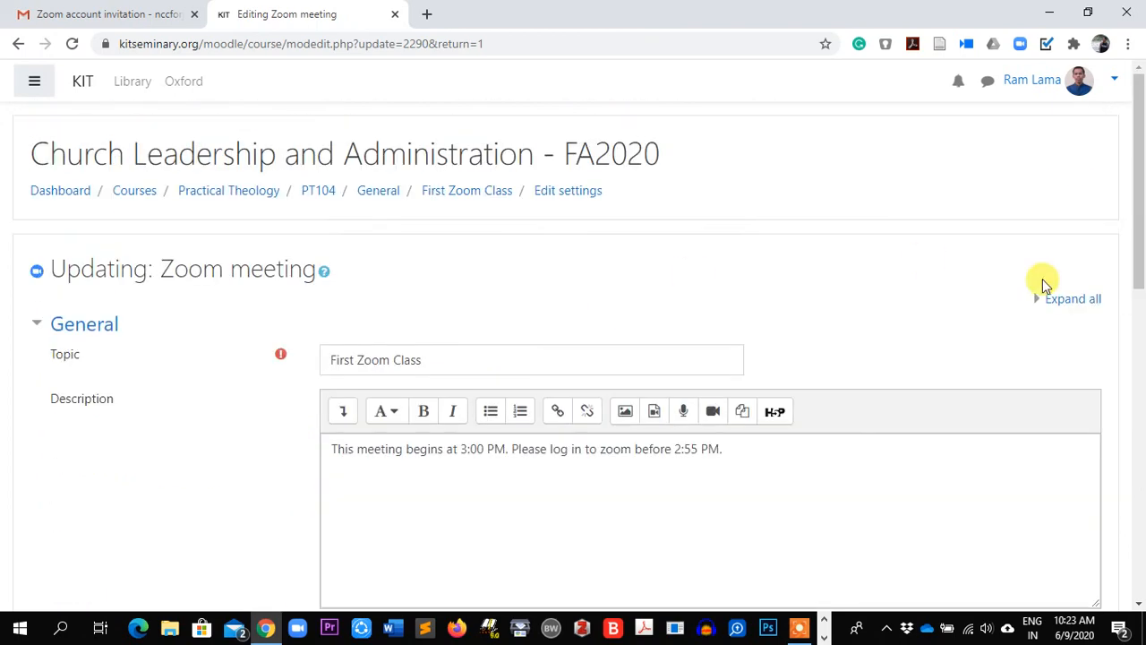
{"action": "scroll", "coordinate": [841, 331], "scroll_direction": "down", "scroll_amount": 15}
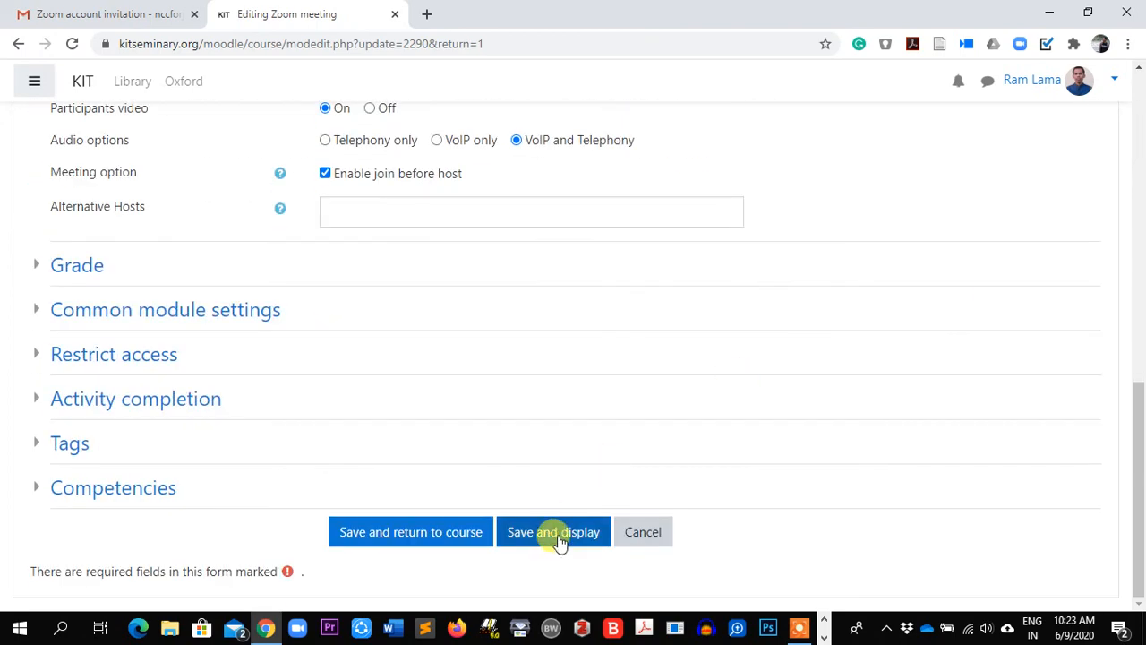
{"action": "left_click", "coordinate": [555, 537]}
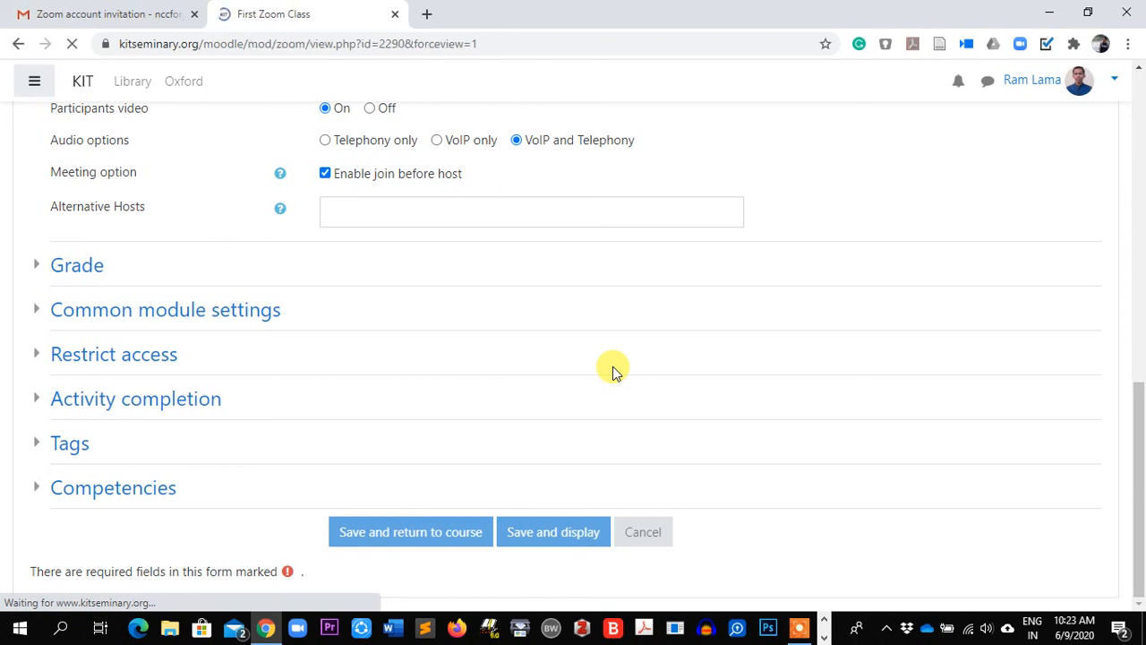
{"action": "scroll", "coordinate": [670, 416], "scroll_direction": "down", "scroll_amount": 1}
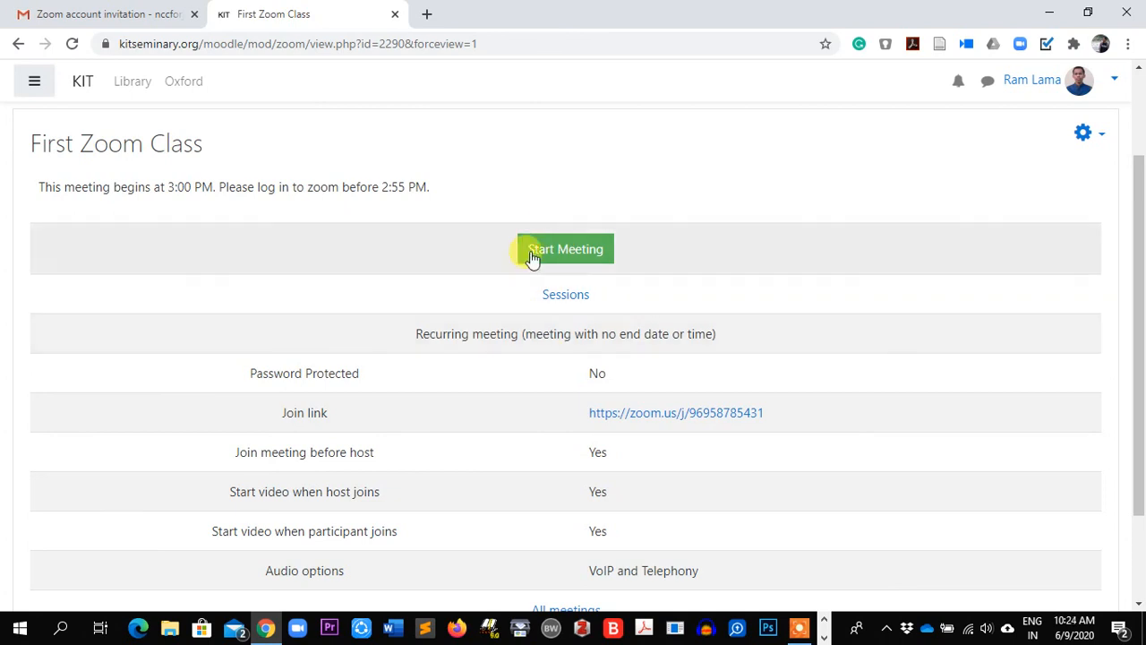
{"action": "scroll", "coordinate": [424, 197], "scroll_direction": "down", "scroll_amount": 1}
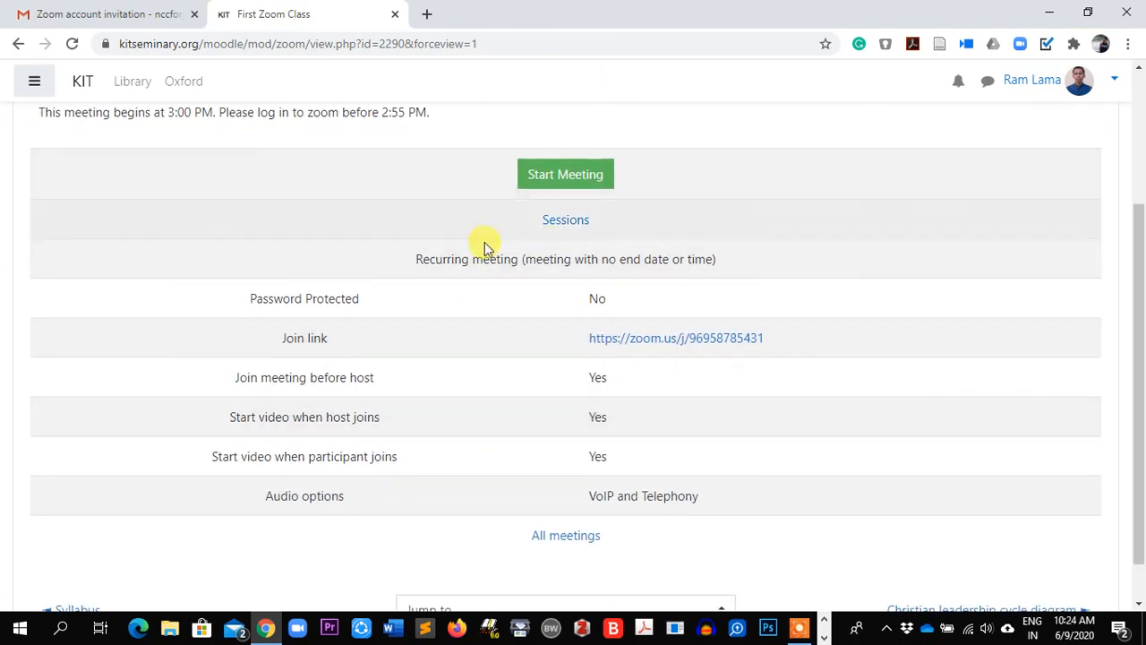
{"action": "scroll", "coordinate": [474, 345], "scroll_direction": "up", "scroll_amount": 2}
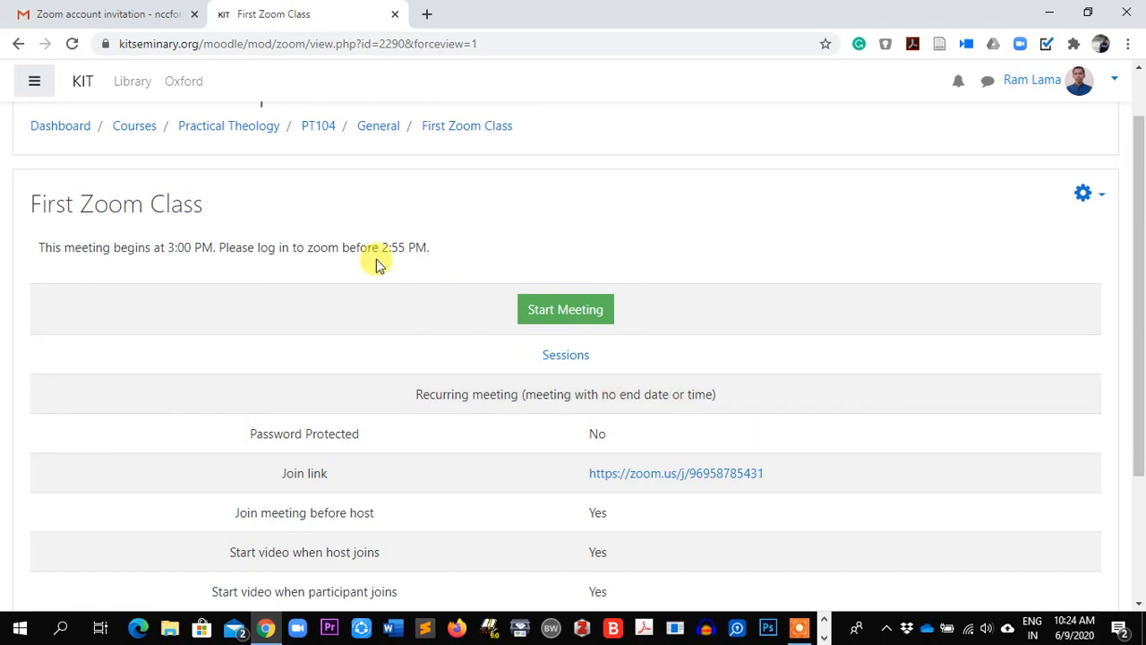
{"action": "left_click_drag", "start_coordinate": [39, 248], "coordinate": [444, 242]}
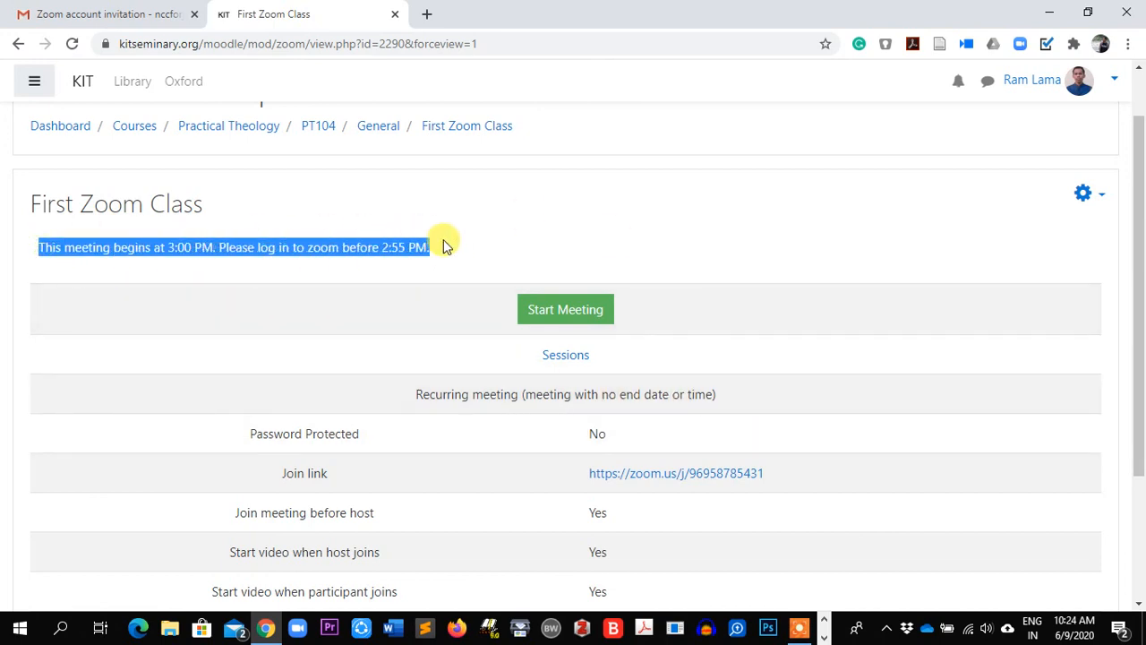
{"action": "left_click", "coordinate": [457, 247]}
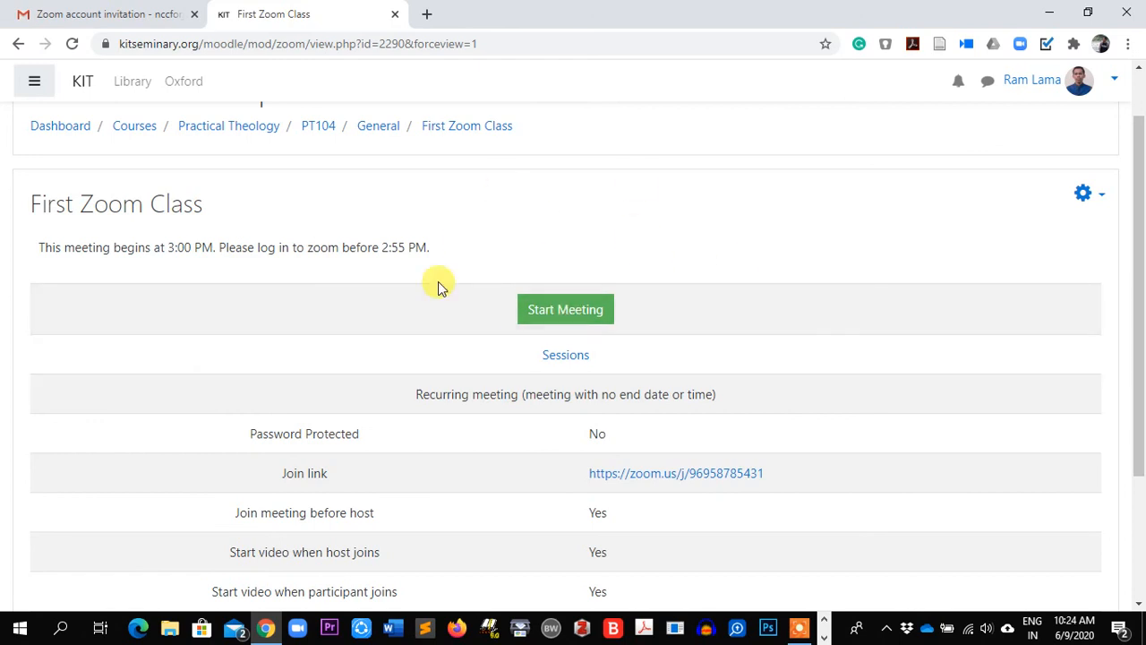
{"action": "scroll", "coordinate": [445, 445], "scroll_direction": "down", "scroll_amount": 2}
{"action": "left_click_drag", "start_coordinate": [782, 341], "coordinate": [578, 358]}
{"action": "left_click", "coordinate": [888, 310]}
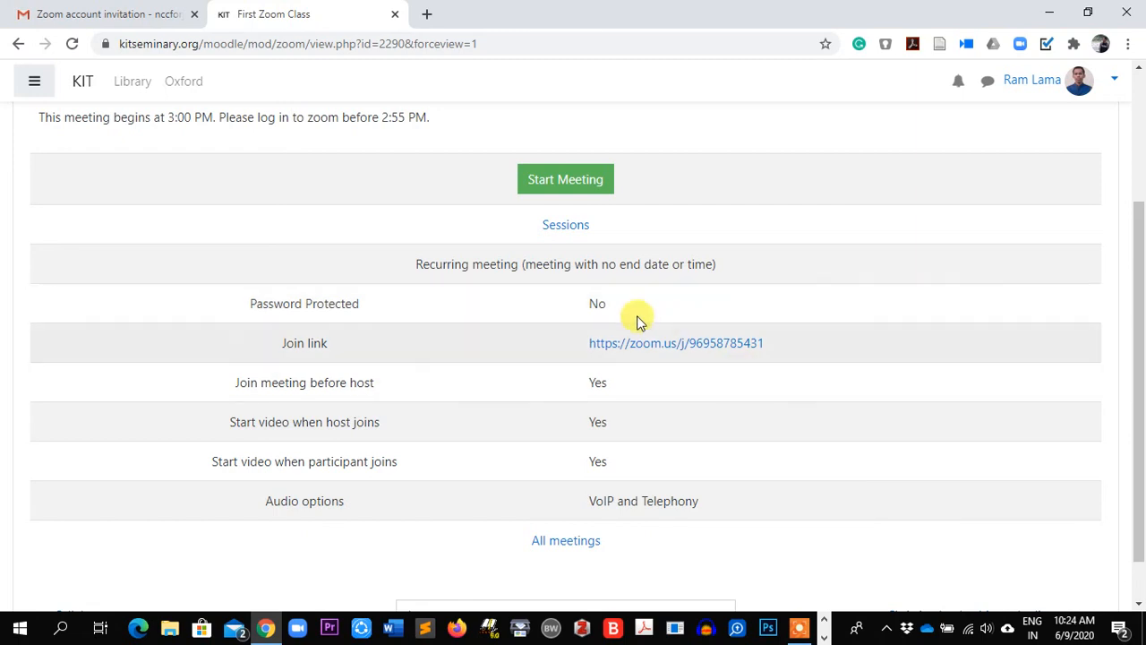
{"action": "left_click_drag", "start_coordinate": [574, 358], "coordinate": [803, 356]}
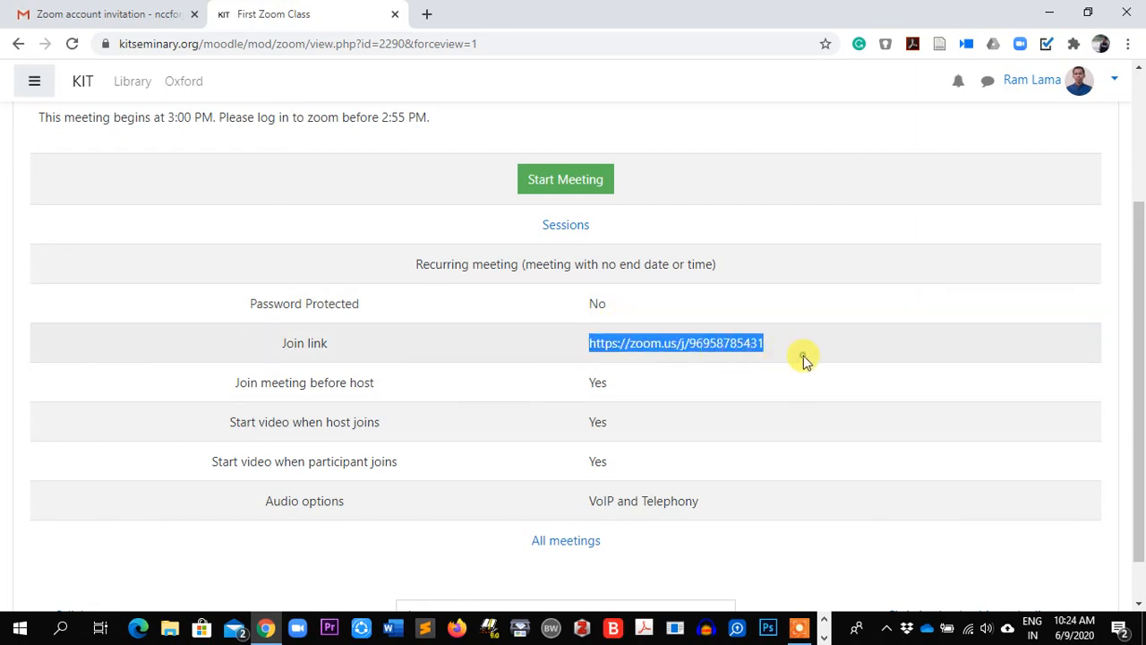
{"action": "left_click", "coordinate": [803, 356]}
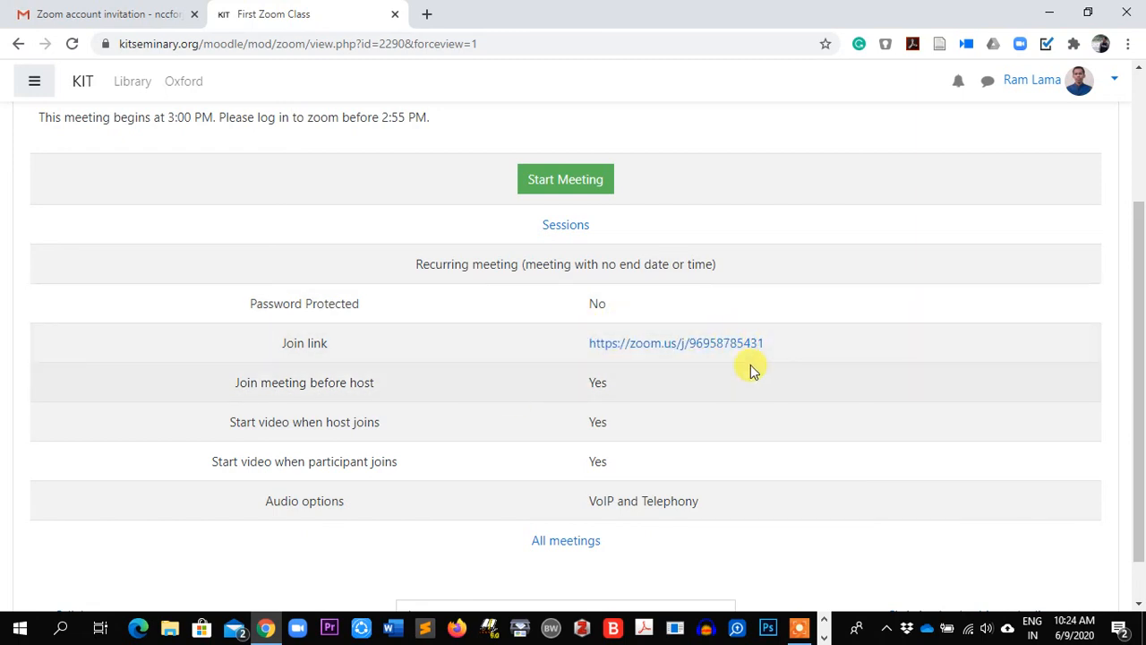
{"action": "scroll", "coordinate": [752, 369], "scroll_direction": "up", "scroll_amount": 1}
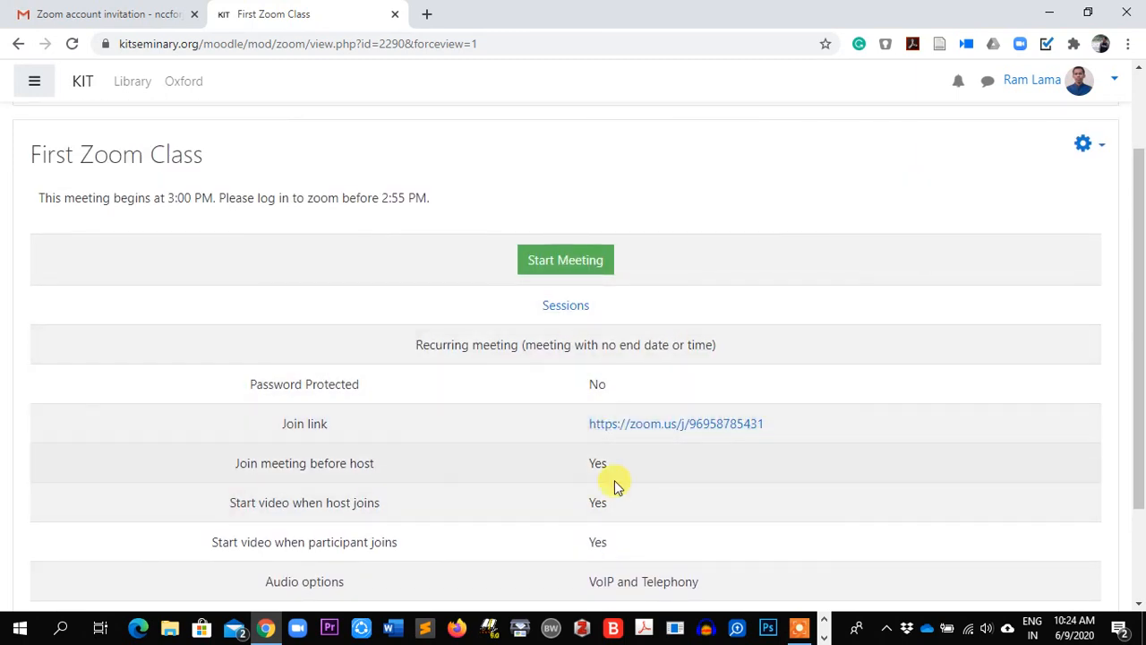
{"action": "scroll", "coordinate": [734, 430], "scroll_direction": "up", "scroll_amount": 1}
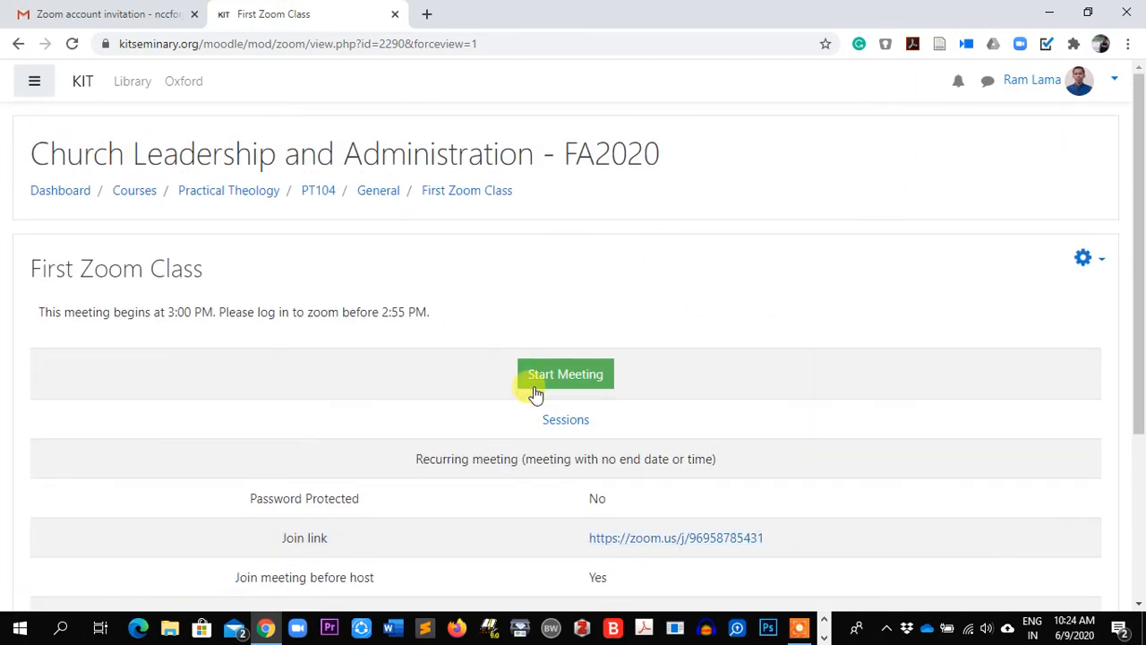
{"action": "scroll", "coordinate": [555, 412], "scroll_direction": "down", "scroll_amount": 2}
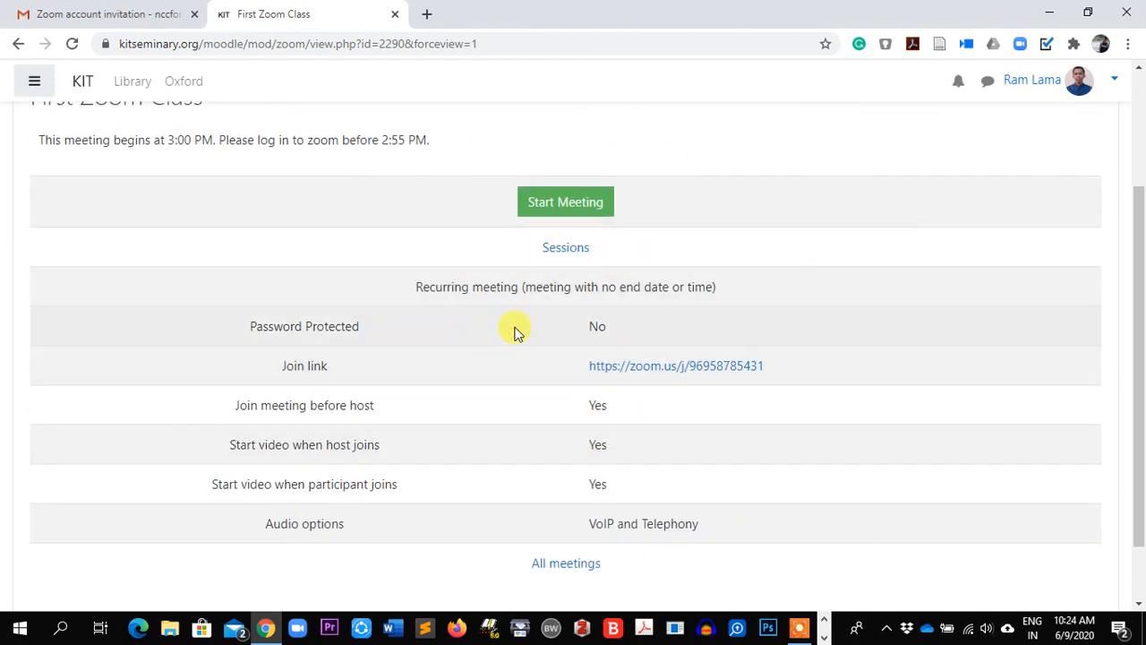
{"action": "scroll", "coordinate": [617, 402], "scroll_direction": "up", "scroll_amount": 2}
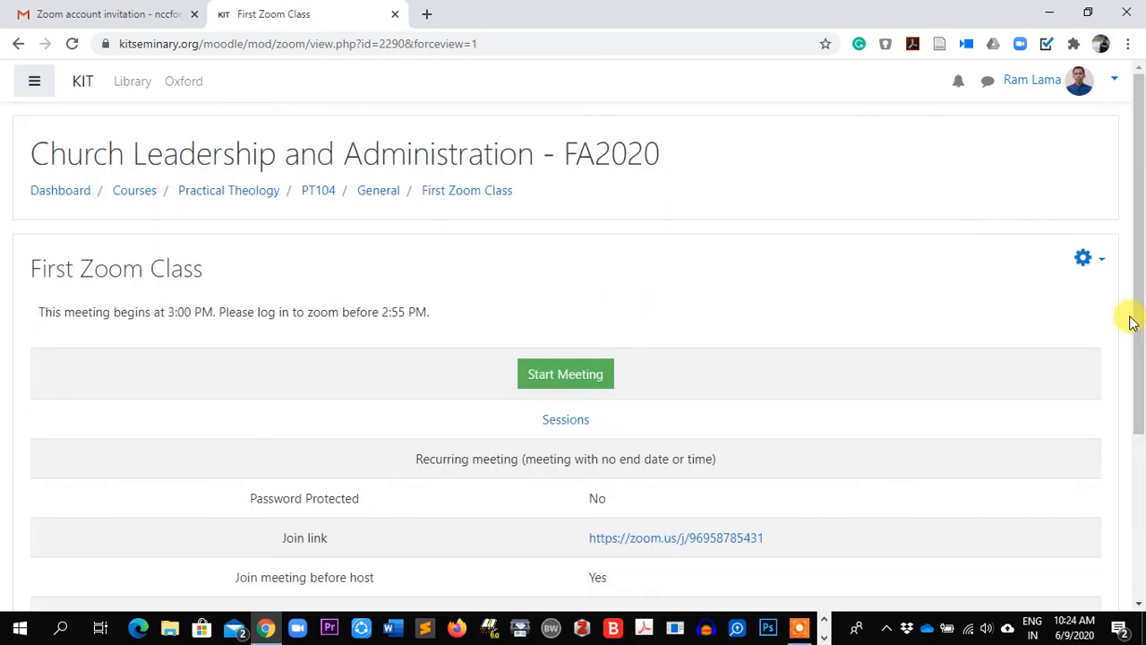
Open First Zoom Class settings and expand Restrict access, cancelling Add restriction without adding one
{"action": "left_click", "coordinate": [1094, 260]}
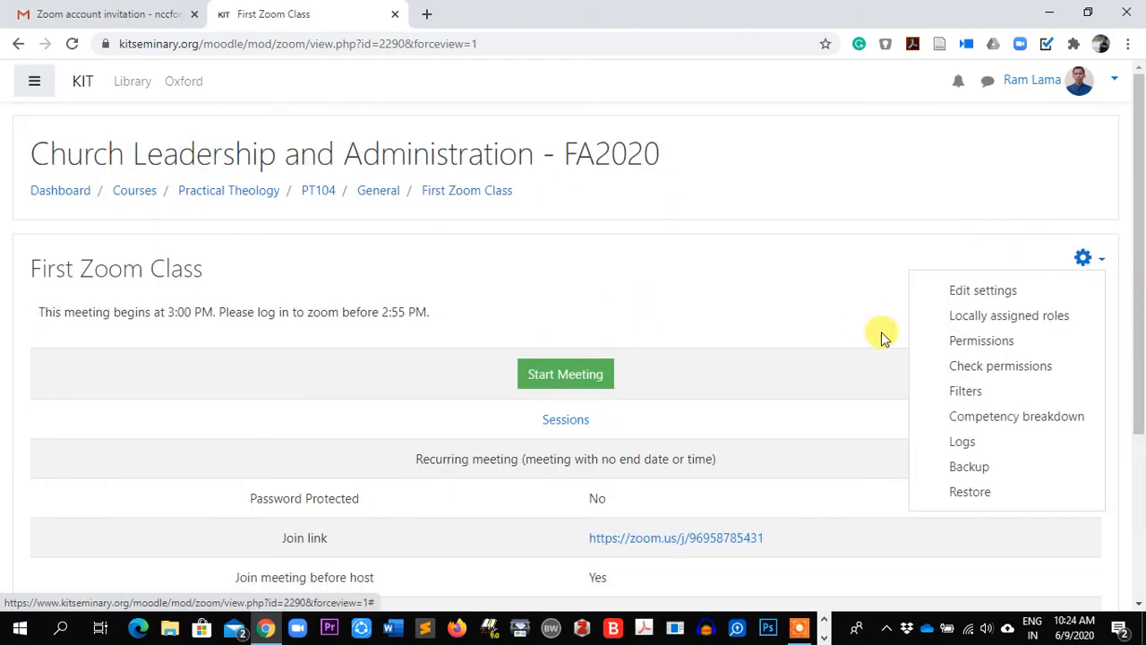
{"action": "left_click", "coordinate": [977, 291]}
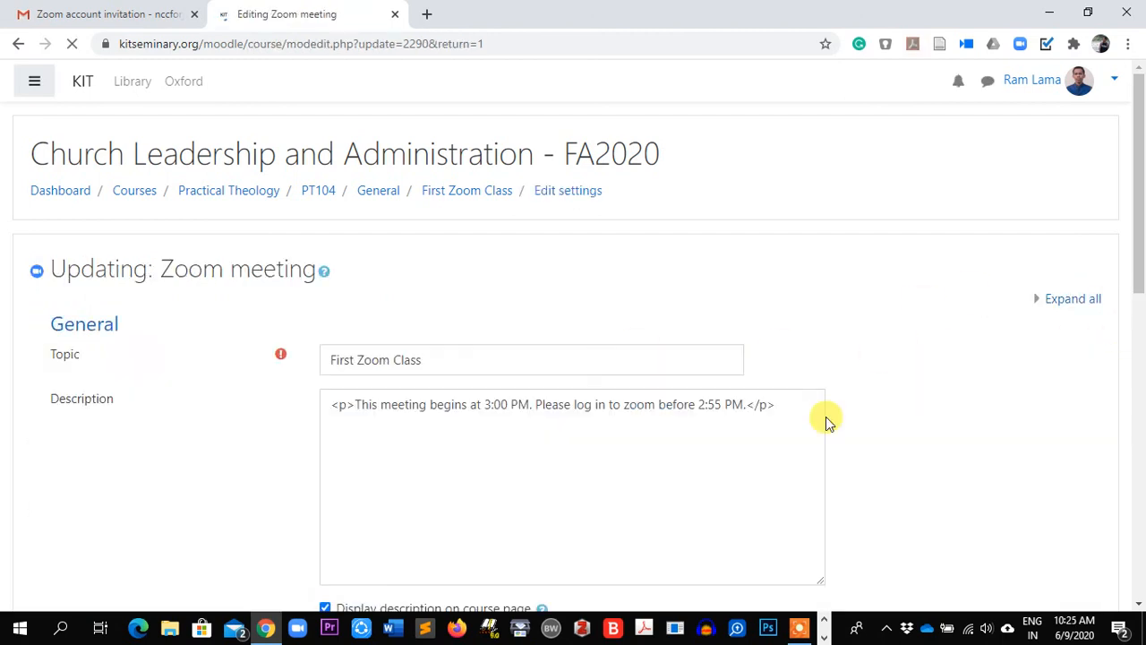
{"action": "scroll", "coordinate": [824, 418], "scroll_direction": "down", "scroll_amount": 5}
{"action": "scroll", "coordinate": [825, 421], "scroll_direction": "down", "scroll_amount": 3}
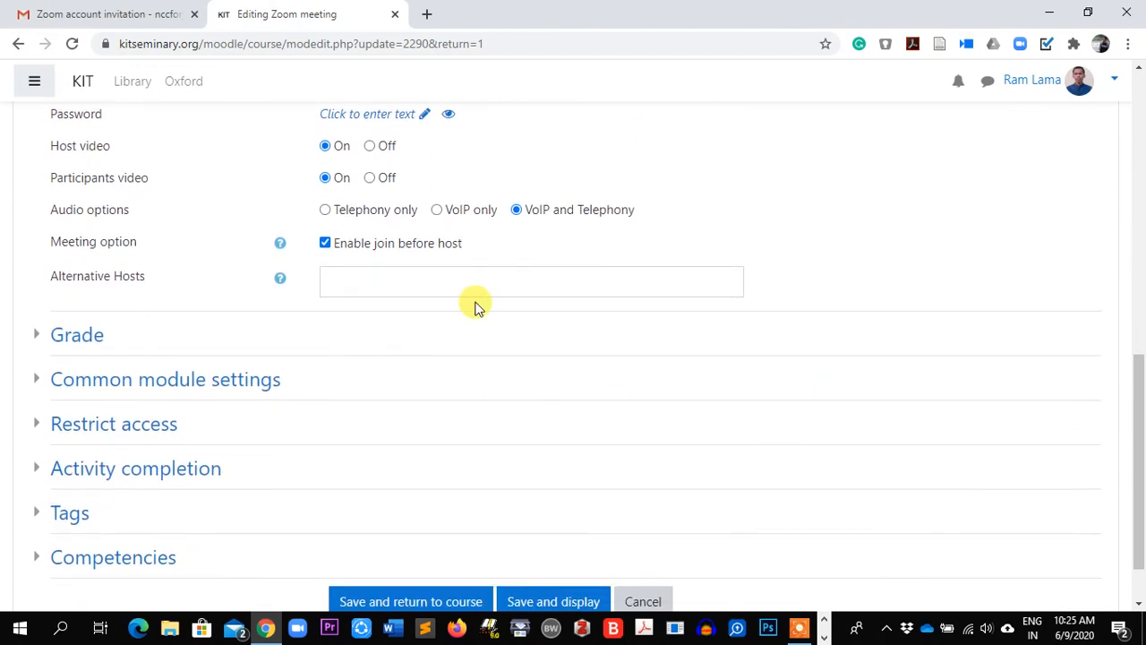
{"action": "scroll", "coordinate": [536, 358], "scroll_direction": "down", "scroll_amount": 1}
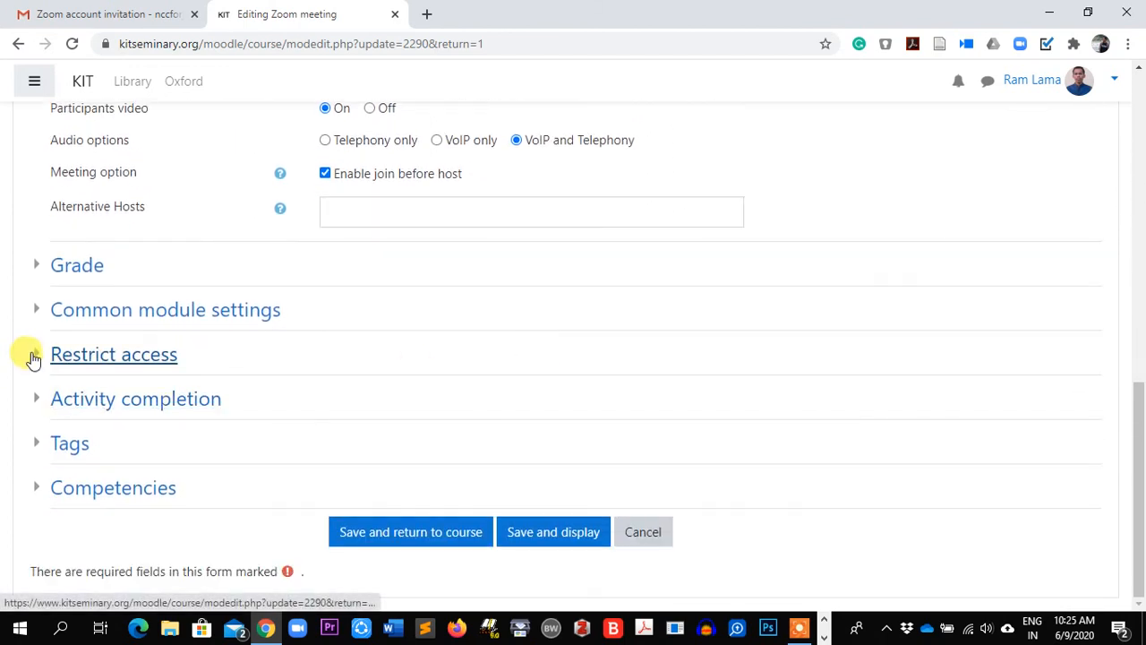
{"action": "left_click", "coordinate": [34, 357]}
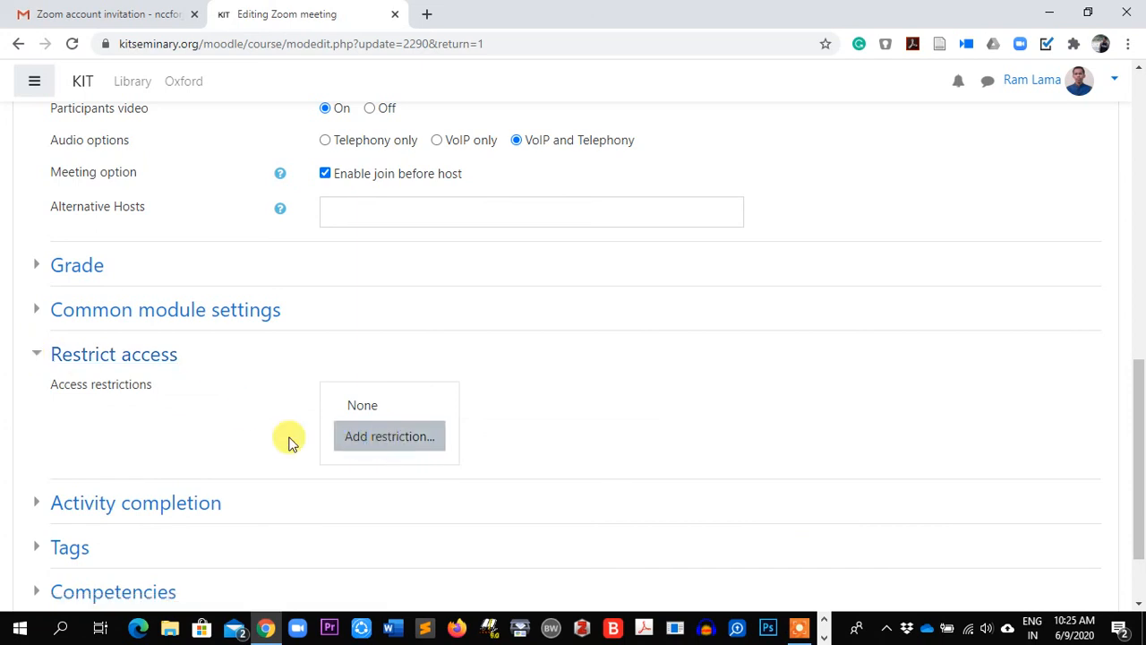
{"action": "left_click", "coordinate": [397, 445]}
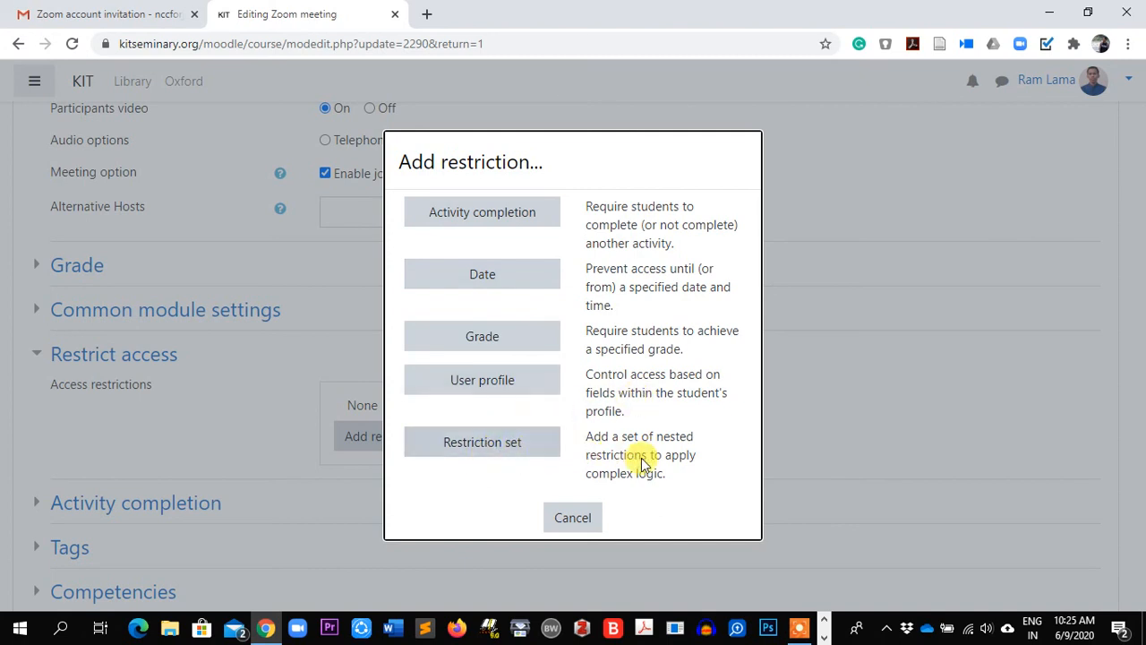
{"action": "left_click", "coordinate": [569, 520]}
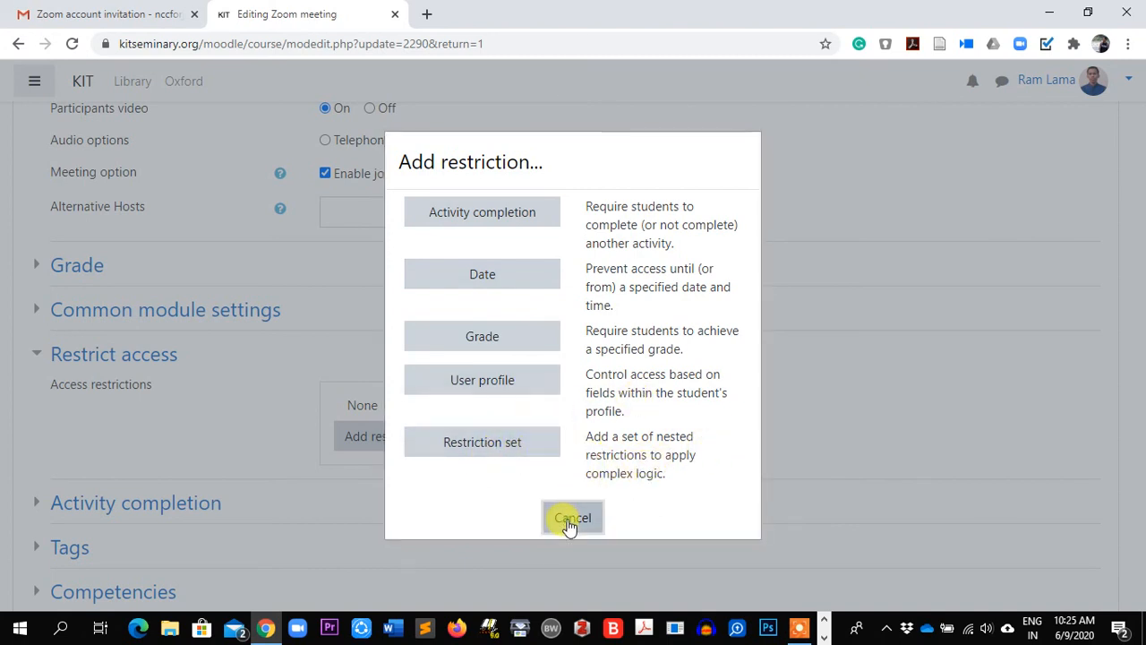
{"action": "scroll", "coordinate": [246, 504], "scroll_direction": "down", "scroll_amount": 3}
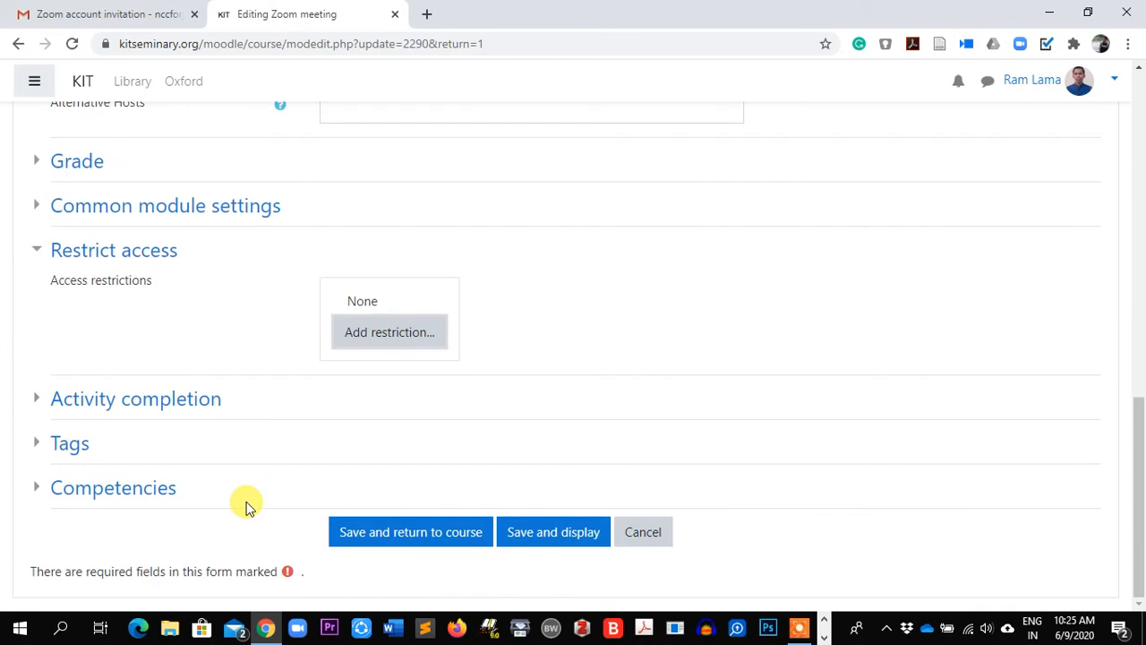
Expand Common module settings, keep availability as Show on course page, and return to Password
{"action": "left_click", "coordinate": [36, 207]}
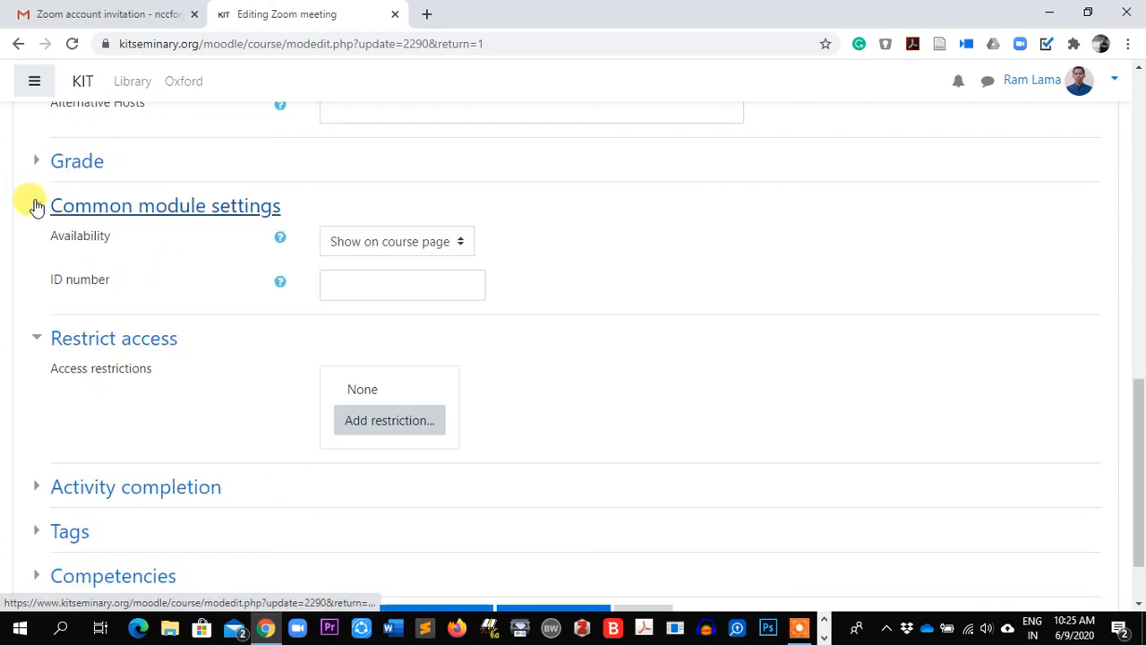
{"action": "scroll", "coordinate": [220, 433], "scroll_direction": "down", "scroll_amount": 1}
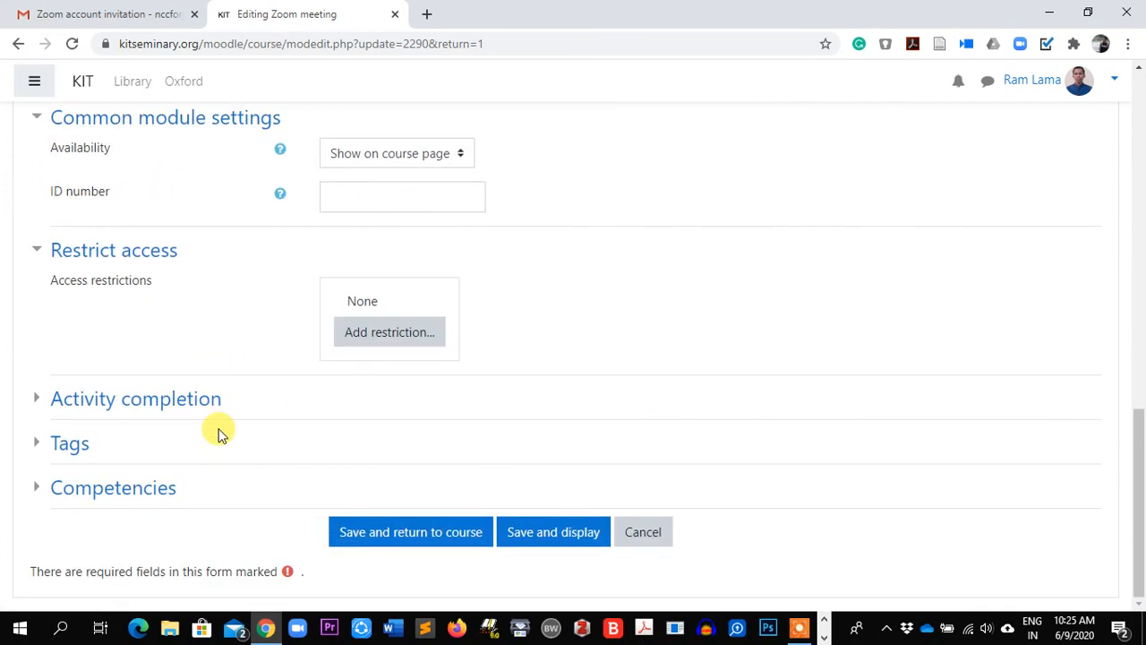
{"action": "scroll", "coordinate": [277, 427], "scroll_direction": "up", "scroll_amount": 8}
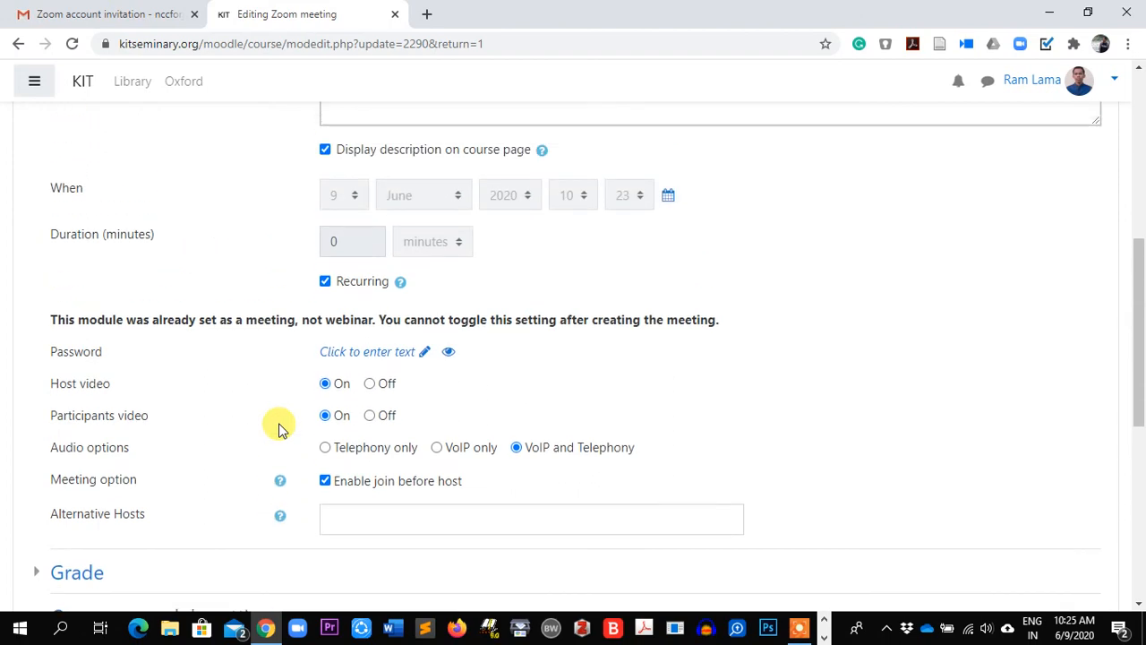
{"action": "scroll", "coordinate": [278, 428], "scroll_direction": "up", "scroll_amount": 3}
{"action": "scroll", "coordinate": [277, 428], "scroll_direction": "down", "scroll_amount": 10}
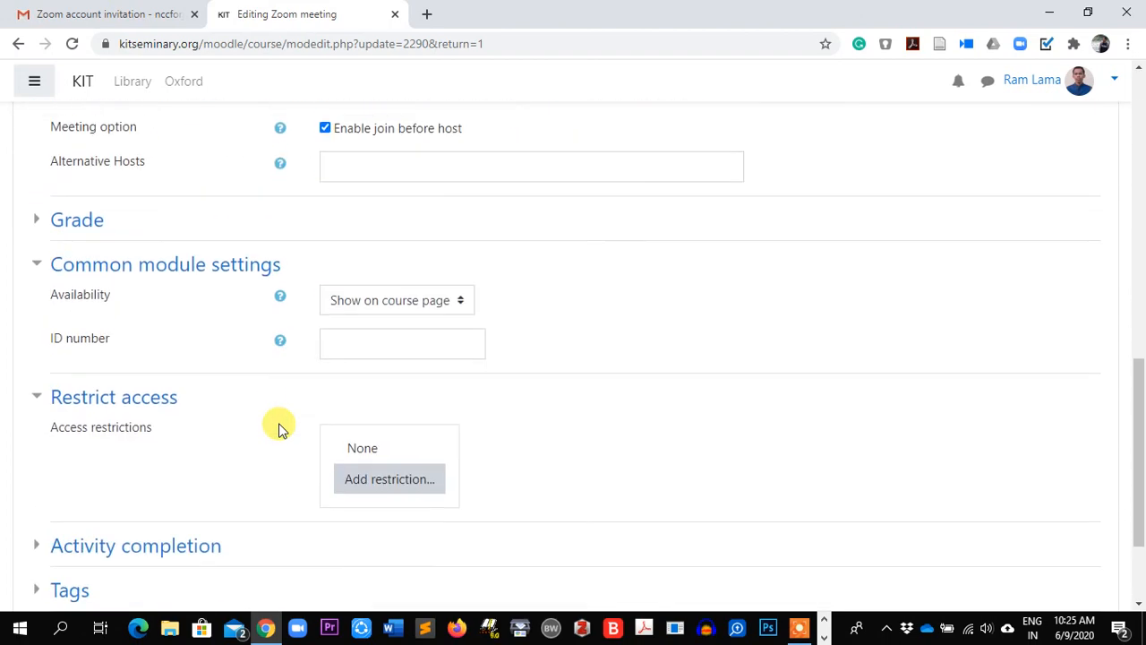
{"action": "scroll", "coordinate": [168, 392], "scroll_direction": "down", "scroll_amount": 1}
{"action": "left_click", "coordinate": [429, 236]}
{"action": "left_click", "coordinate": [431, 235]}
{"action": "scroll", "coordinate": [276, 322], "scroll_direction": "up", "scroll_amount": 4}
{"action": "scroll", "coordinate": [275, 322], "scroll_direction": "up", "scroll_amount": 4}
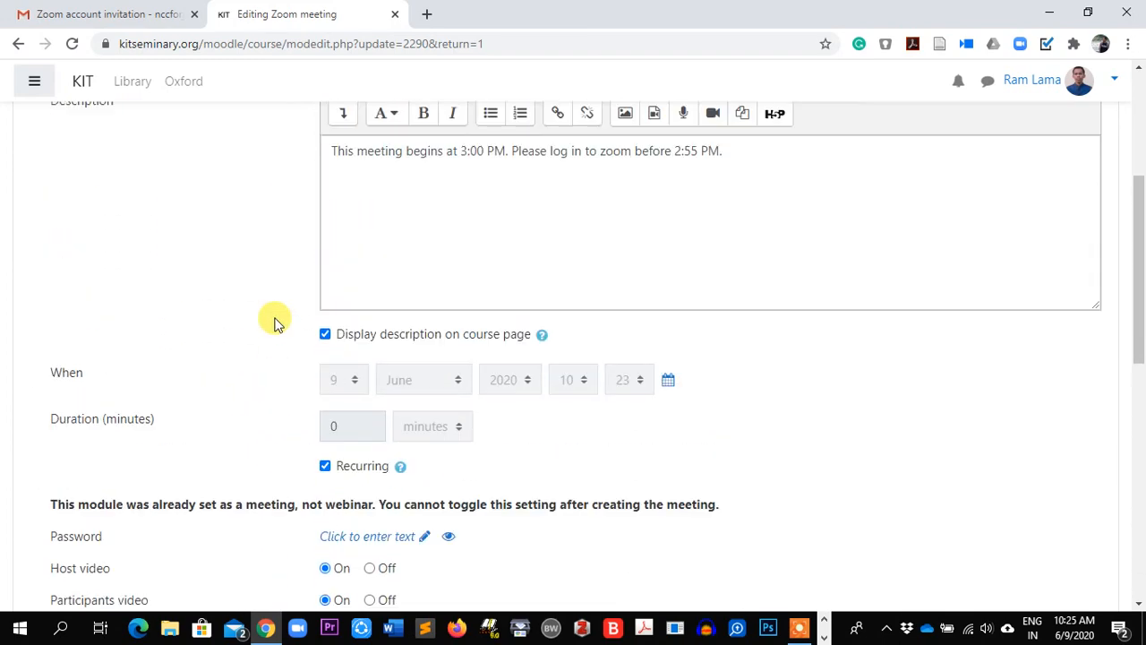
{"action": "scroll", "coordinate": [275, 322], "scroll_direction": "down", "scroll_amount": 3}
{"action": "scroll", "coordinate": [275, 323], "scroll_direction": "down", "scroll_amount": 3}
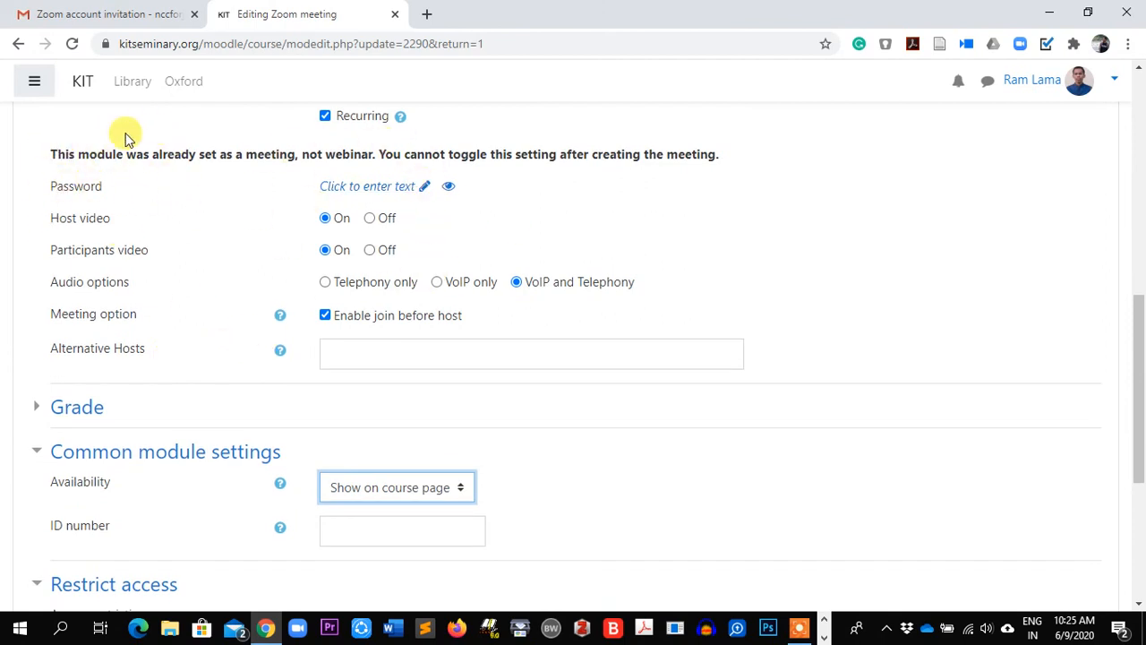
{"action": "scroll", "coordinate": [167, 227], "scroll_direction": "up", "scroll_amount": 2}
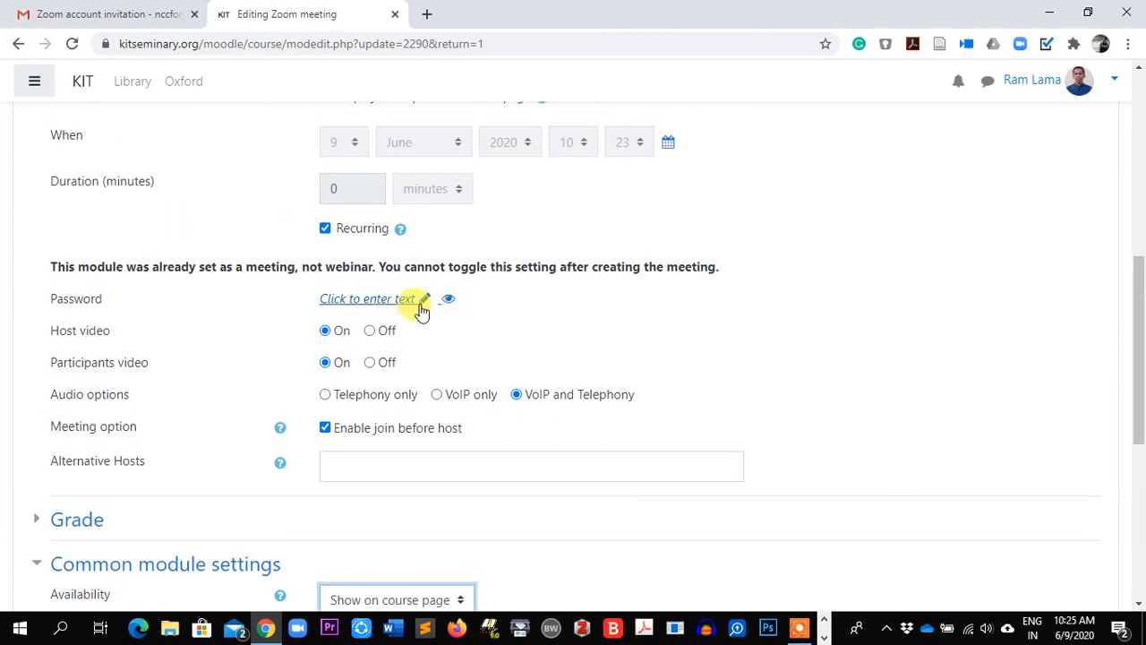
Enter a new meeting password, reveal it to check, and save and display the meeting
{"action": "left_click", "coordinate": [426, 303]}
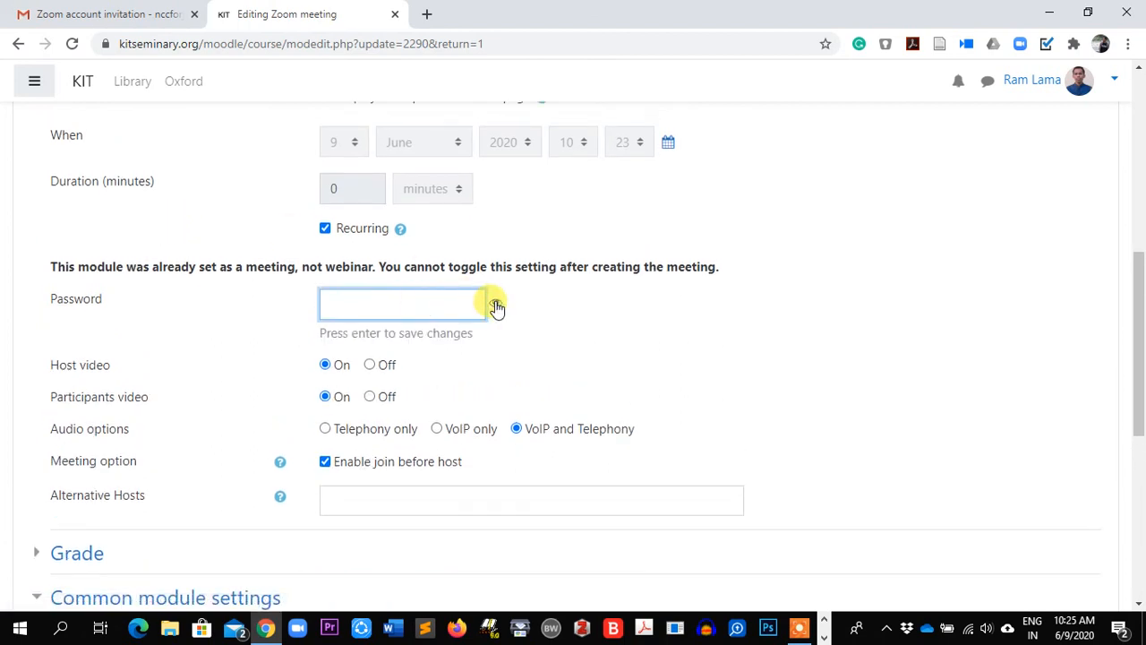
{"action": "left_click", "coordinate": [379, 311]}
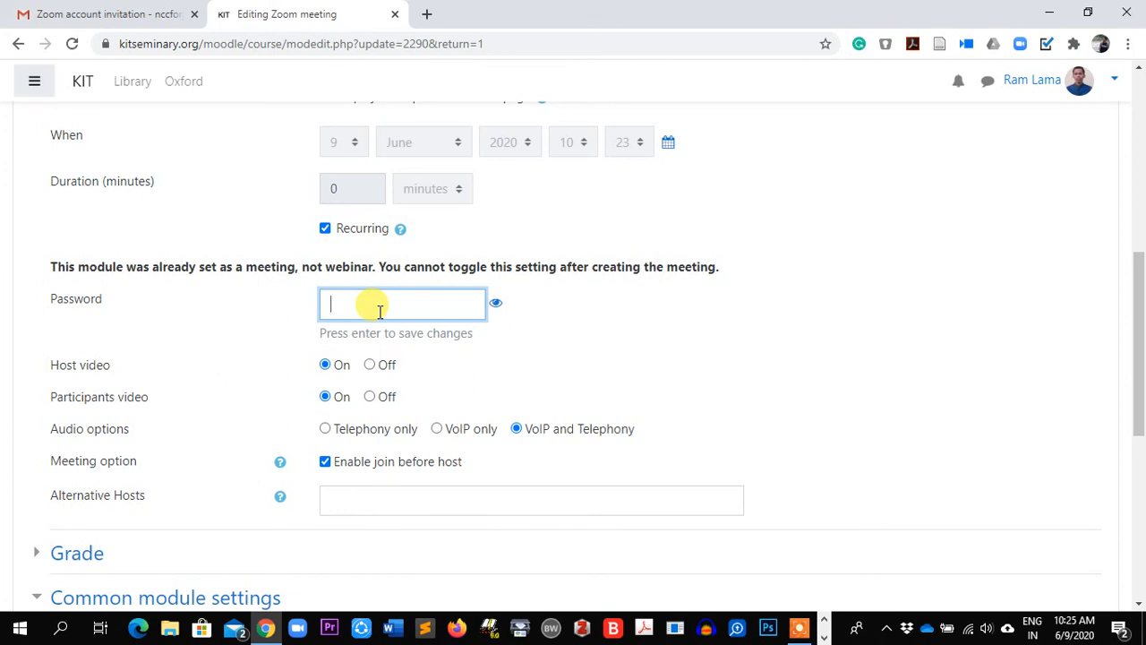
{"action": "type", "text": "123"}
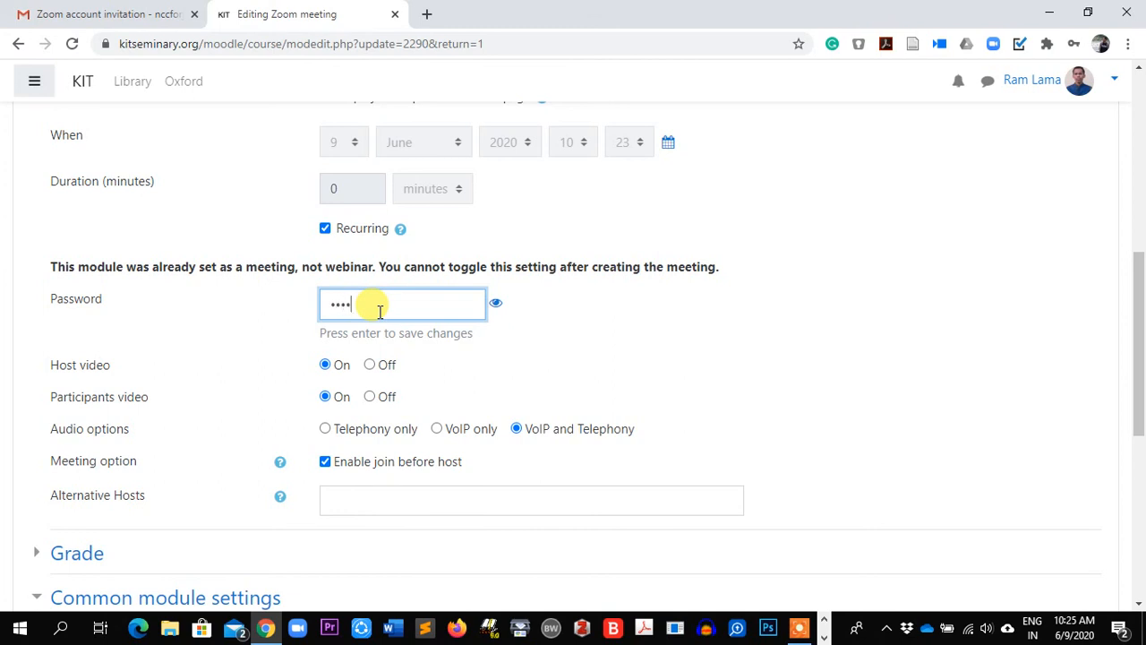
{"action": "left_click", "coordinate": [496, 307]}
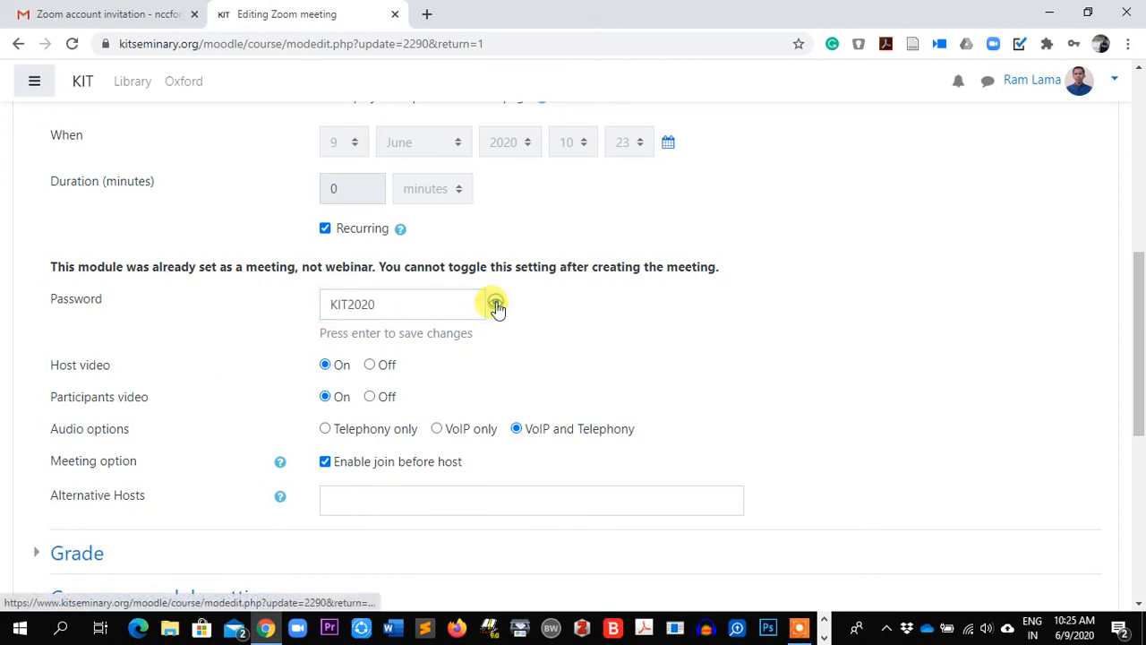
{"action": "key", "text": "Return"}
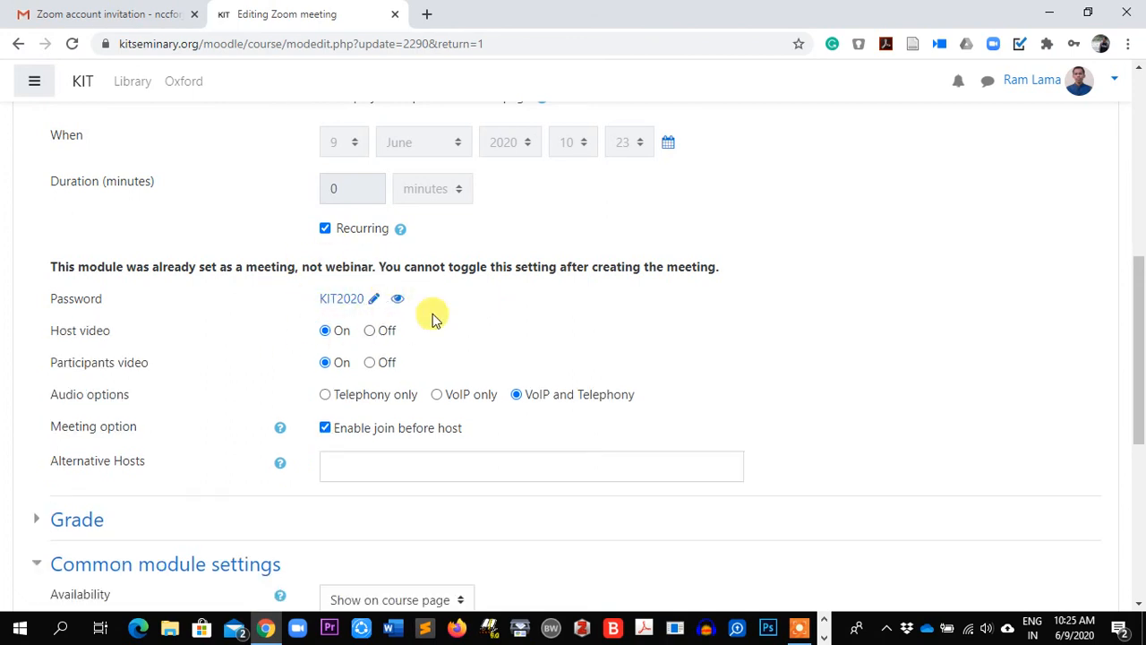
{"action": "scroll", "coordinate": [448, 340], "scroll_direction": "down", "scroll_amount": 5}
{"action": "left_click", "coordinate": [537, 532]}
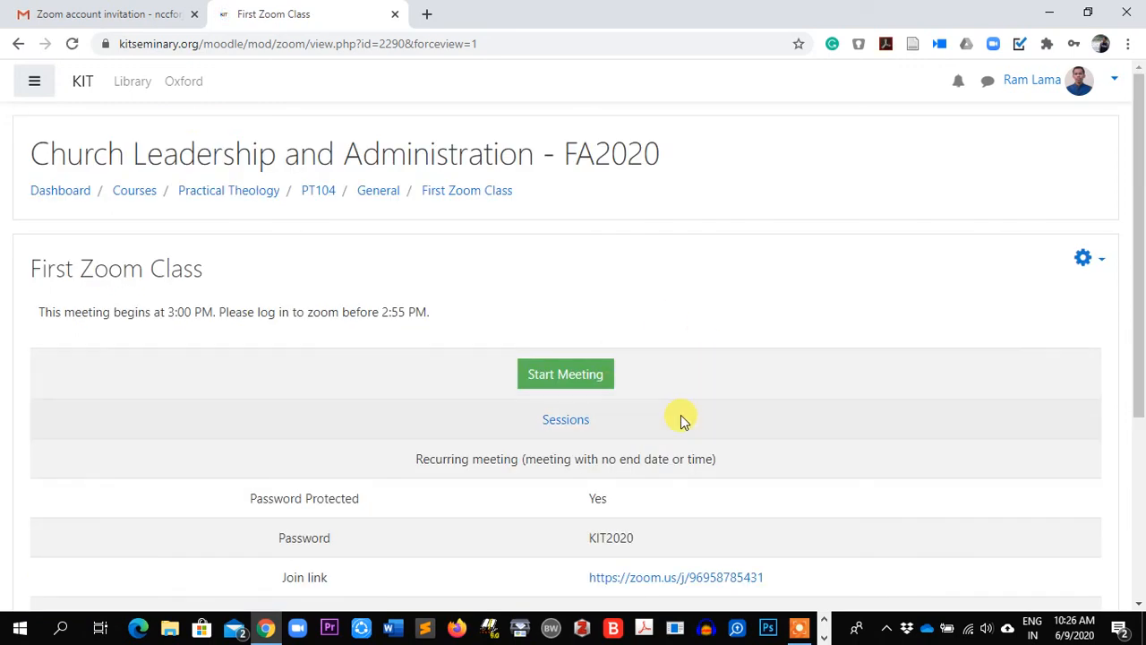
Check the details table shows Password Protected as Yes with the password listed
{"action": "scroll", "coordinate": [680, 419], "scroll_direction": "down", "scroll_amount": 3}
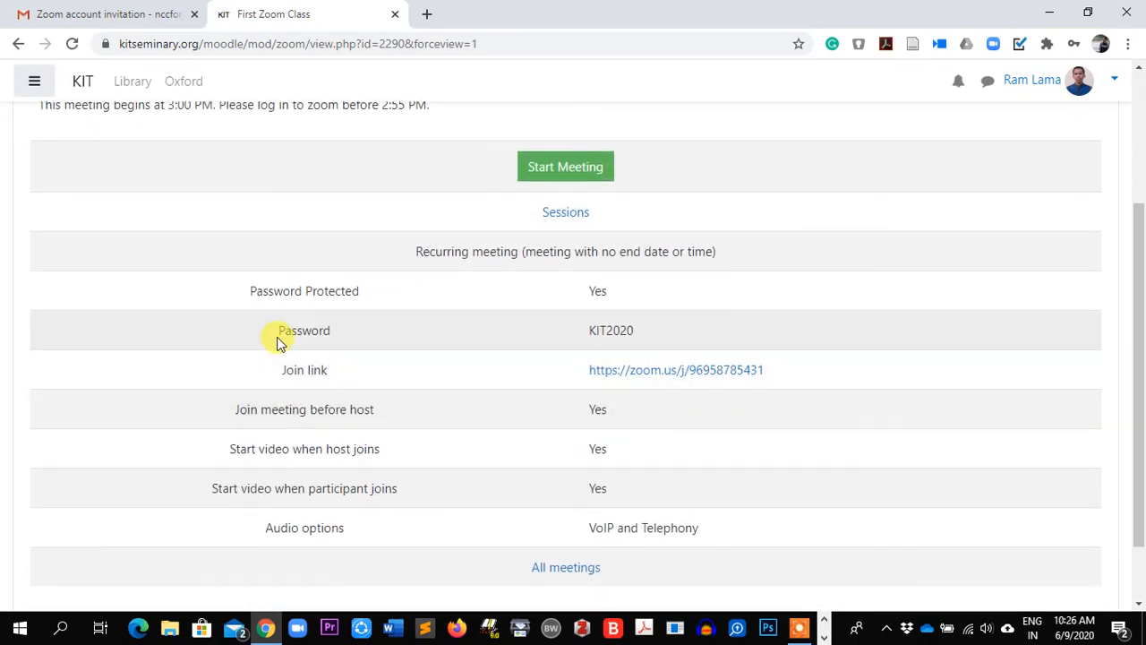
{"action": "left_click", "coordinate": [659, 325]}
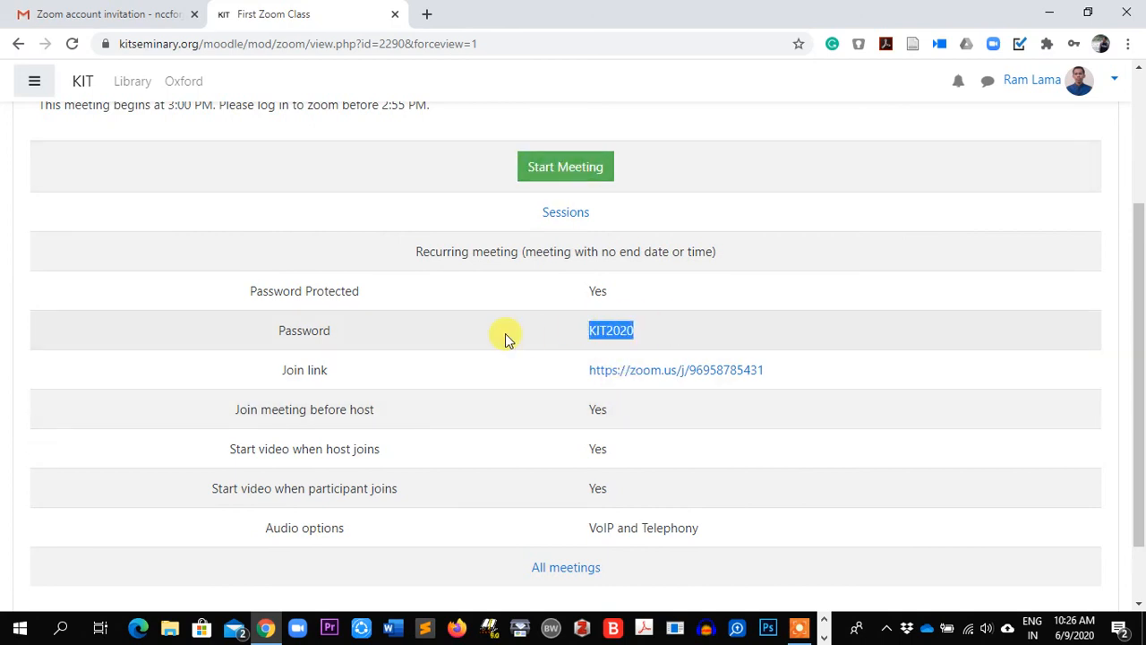
{"action": "scroll", "coordinate": [462, 389], "scroll_direction": "up", "scroll_amount": 3}
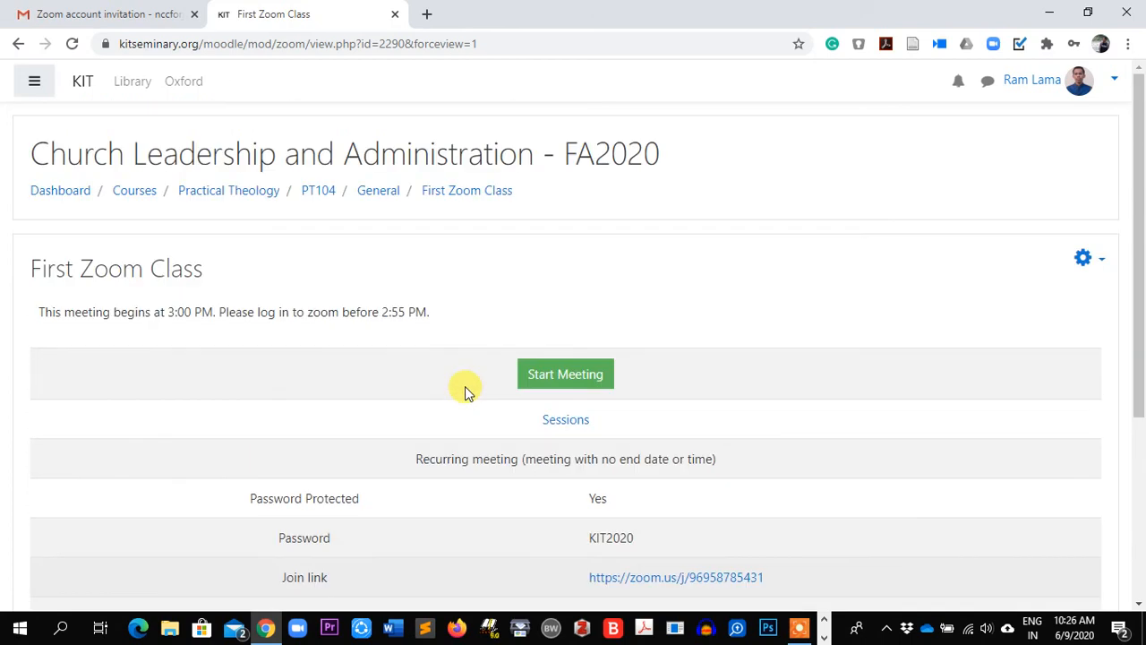